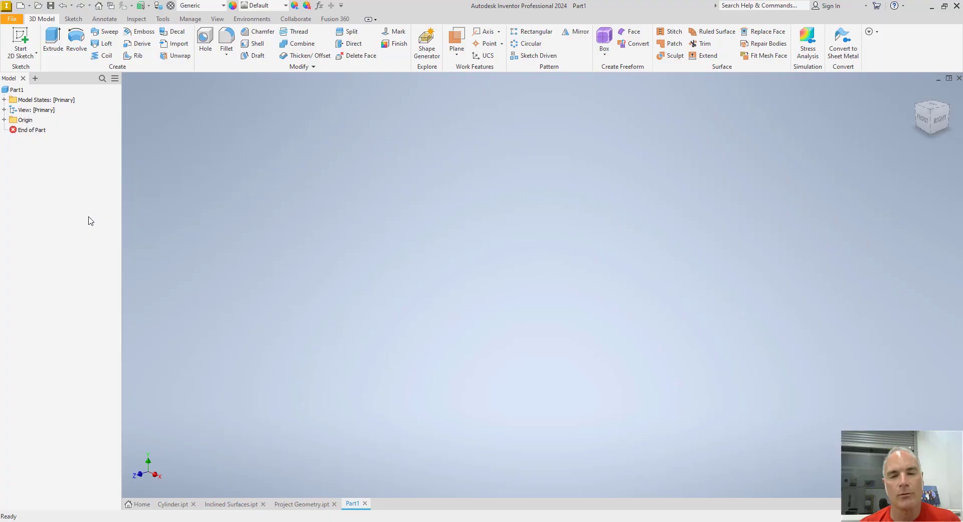
- Start a 2D sketch in the empty Part1, then cancel it before picking a plane
{"action": "left_click", "coordinate": [21, 40]}
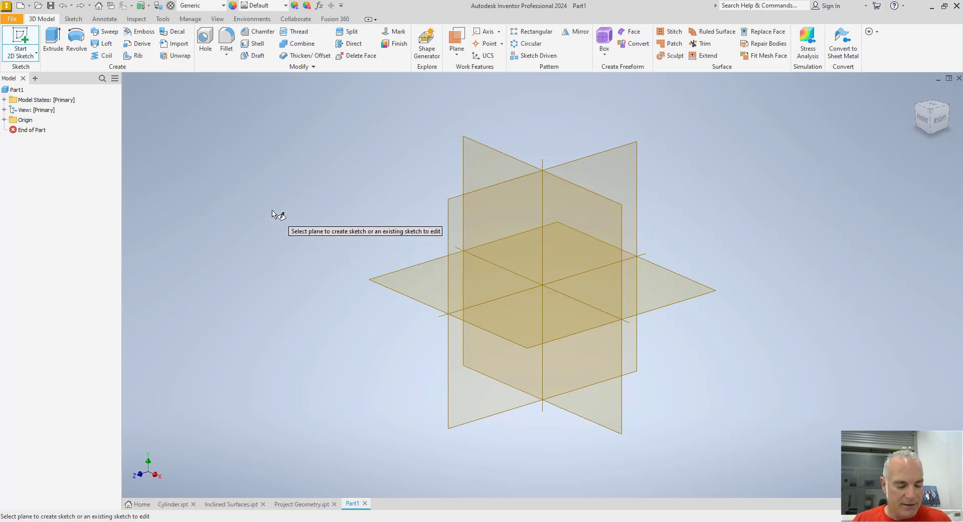
{"action": "key", "text": "Escape"}
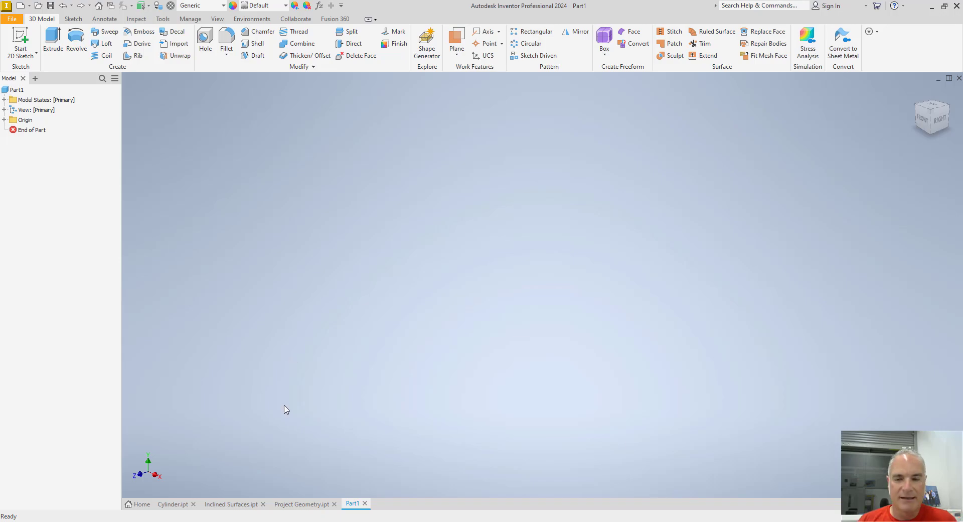
- In the Inclined Surfaces part, start a sketch, expand the Origin folder, then cancel
{"action": "left_click", "coordinate": [234, 504]}
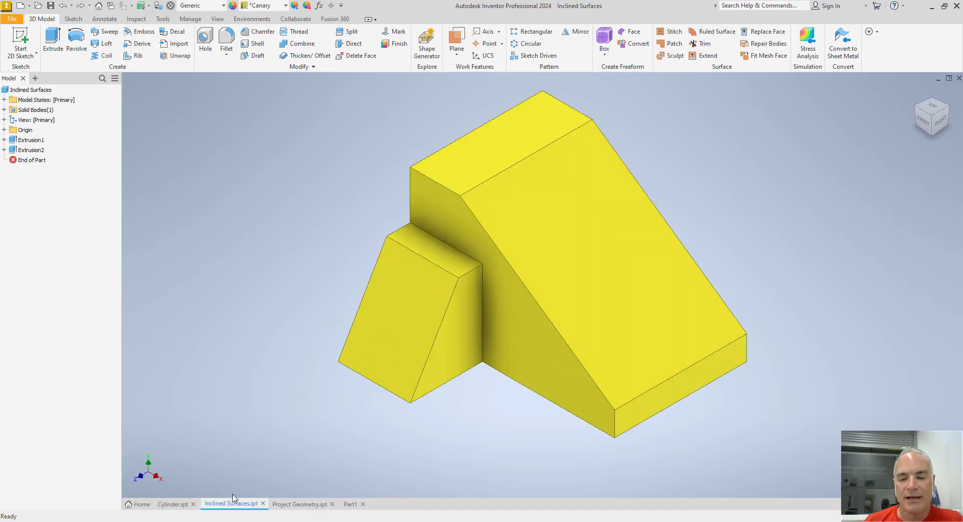
{"action": "left_click", "coordinate": [21, 46]}
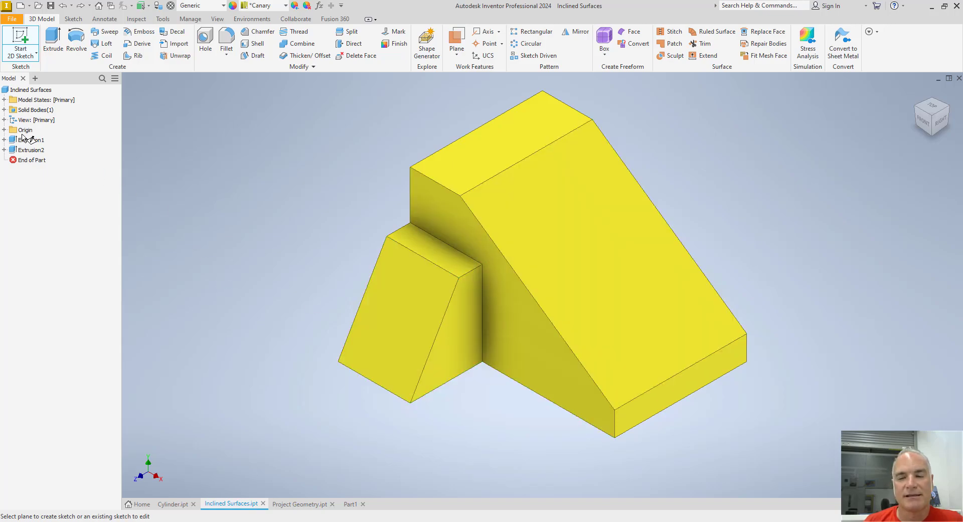
{"action": "left_click", "coordinate": [5, 129]}
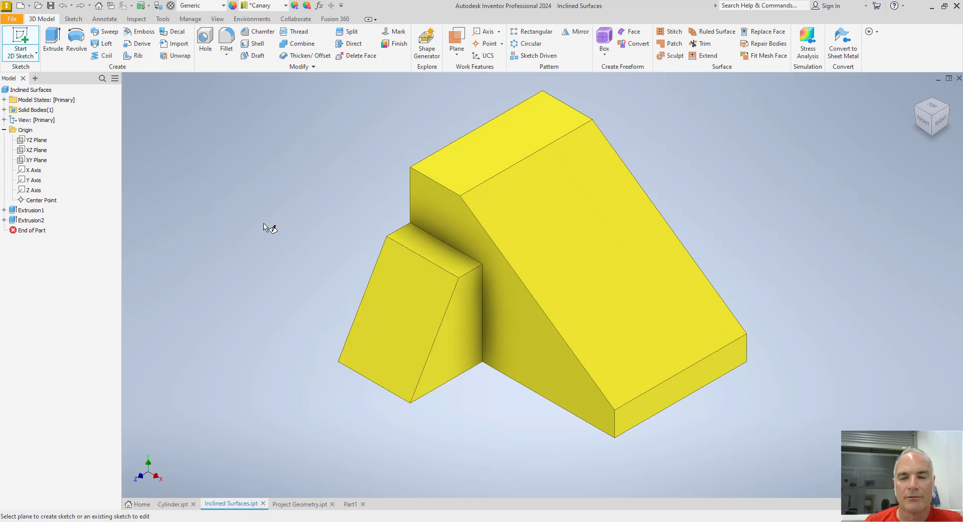
{"action": "key", "text": "Escape"}
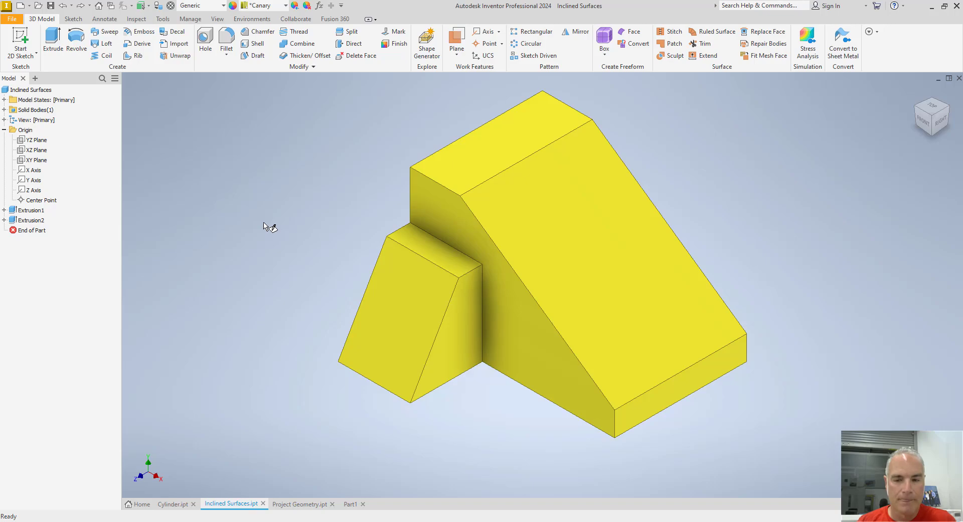
- Switch to the Cylinder part, starting and cancelling a new 2D sketch
{"action": "left_click", "coordinate": [172, 503]}
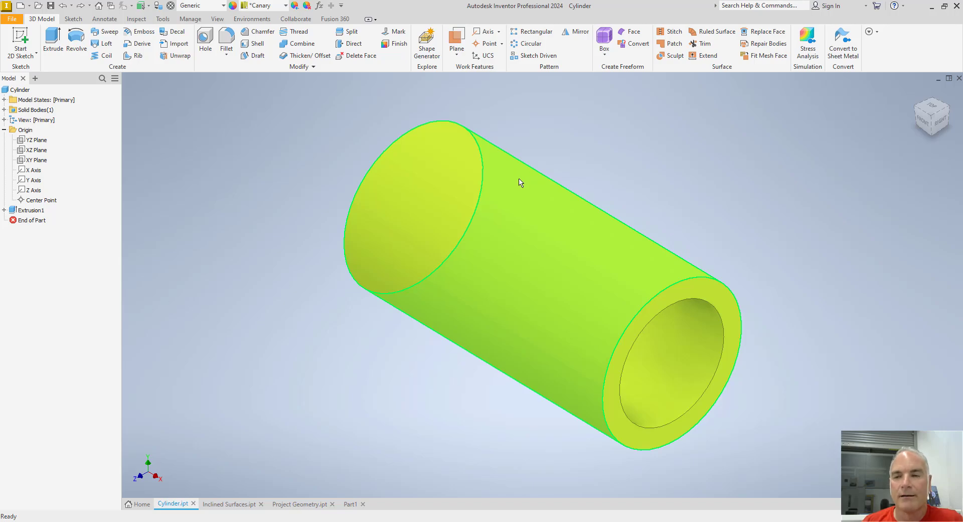
{"action": "left_click", "coordinate": [20, 41]}
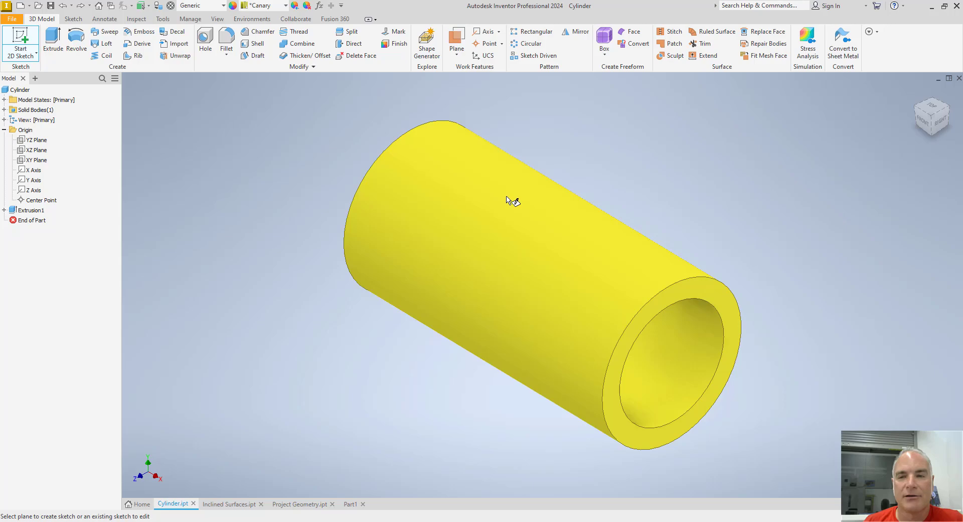
{"action": "key", "text": "Escape"}
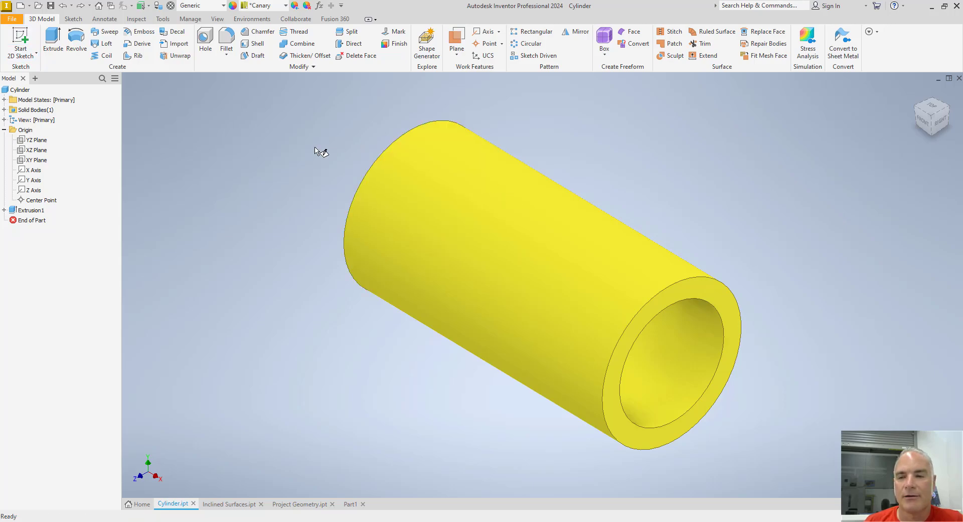
- Create a work plane parallel to the XZ Plane and tangent to the tube's top
{"action": "left_click", "coordinate": [457, 40]}
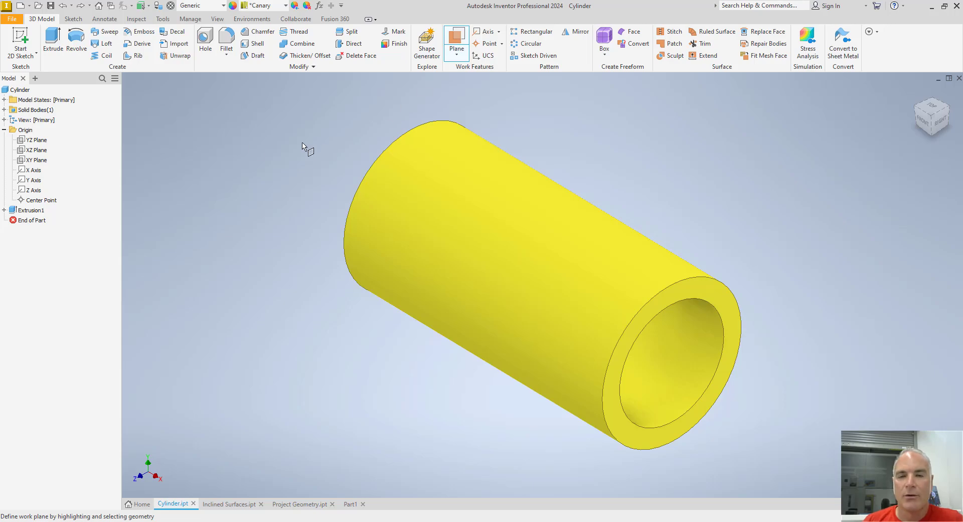
{"action": "left_click", "coordinate": [44, 151]}
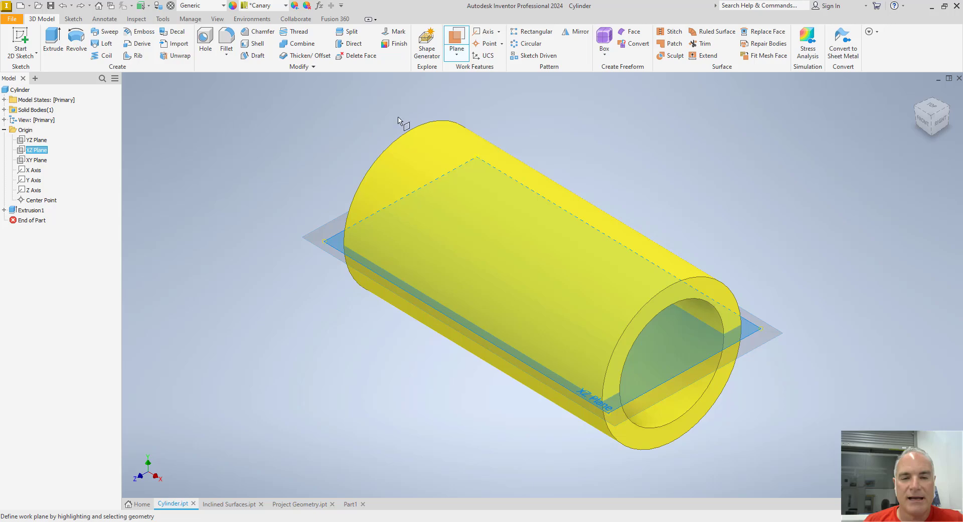
{"action": "left_click", "coordinate": [434, 135]}
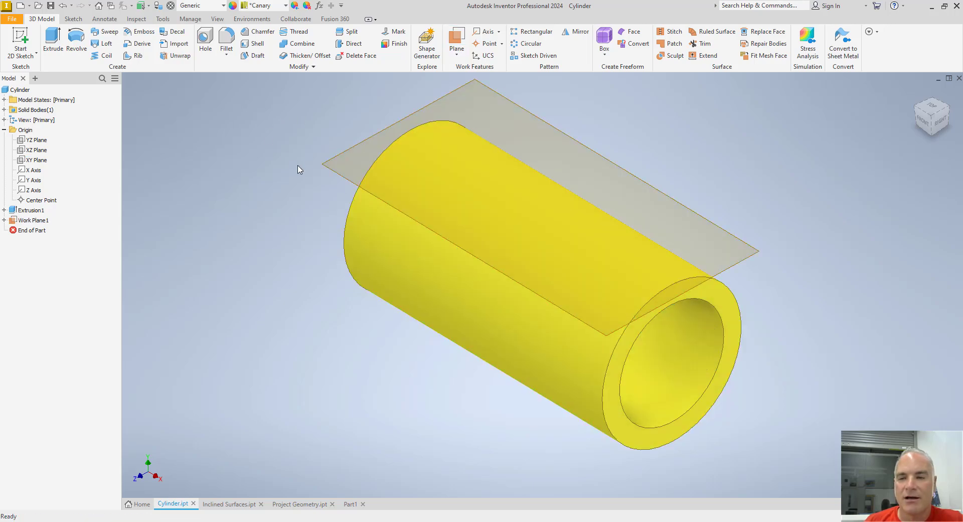
{"action": "mouse_move", "coordinate": [297, 167]}
{"action": "middle_mouse_down", "text": "shift"}
{"action": "mouse_move", "coordinate": [309, 137]}
{"action": "mouse_move", "coordinate": [293, 166]}
{"action": "middle_mouse_up", "text": "shift"}
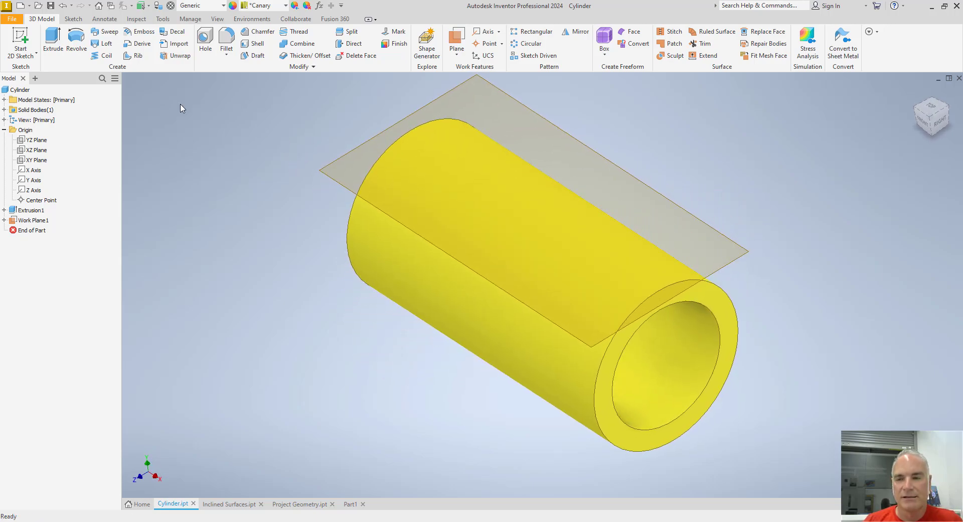
- Create Sketch2 on Work Plane1 above the tube
{"action": "left_click", "coordinate": [23, 38]}
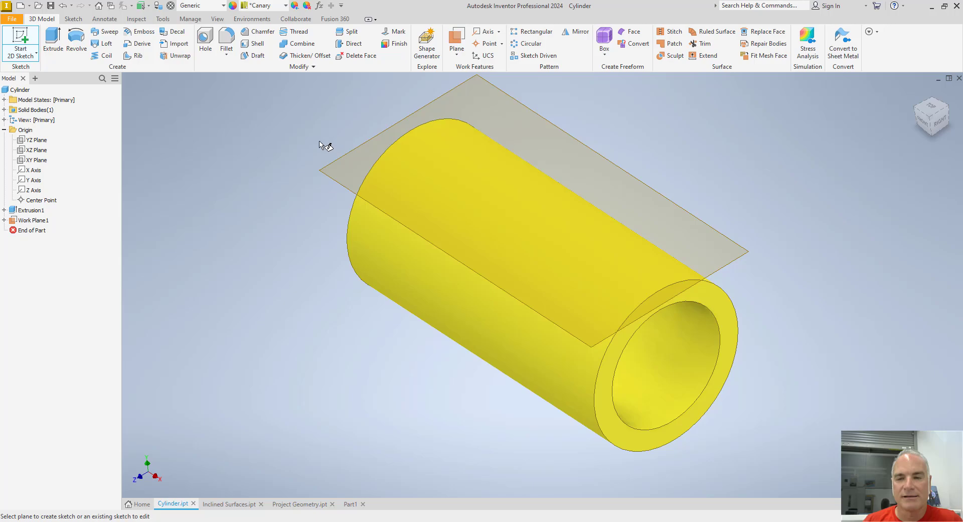
{"action": "left_click", "coordinate": [341, 157]}
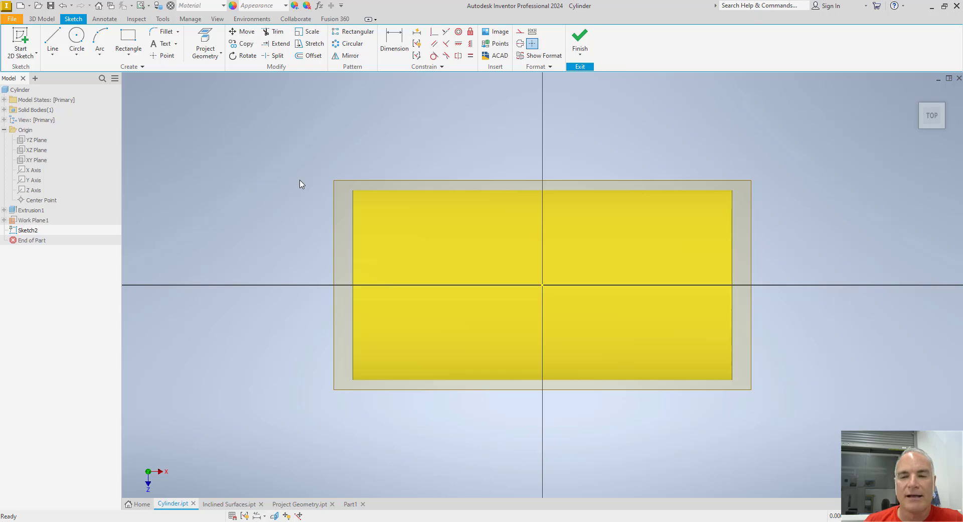
- Turn on Centerline format and project the X Axis into Sketch2 as a centerline
{"action": "left_click", "coordinate": [206, 39]}
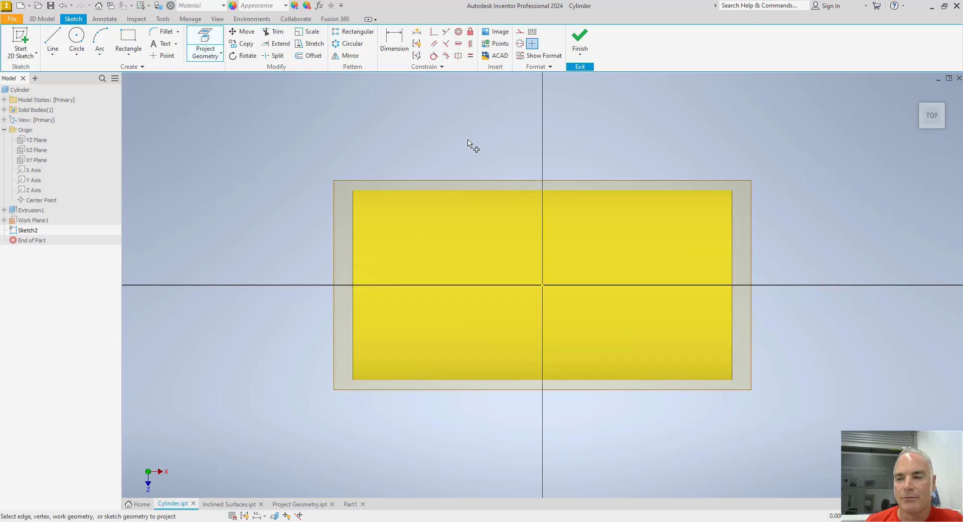
{"action": "key", "text": "Escape"}
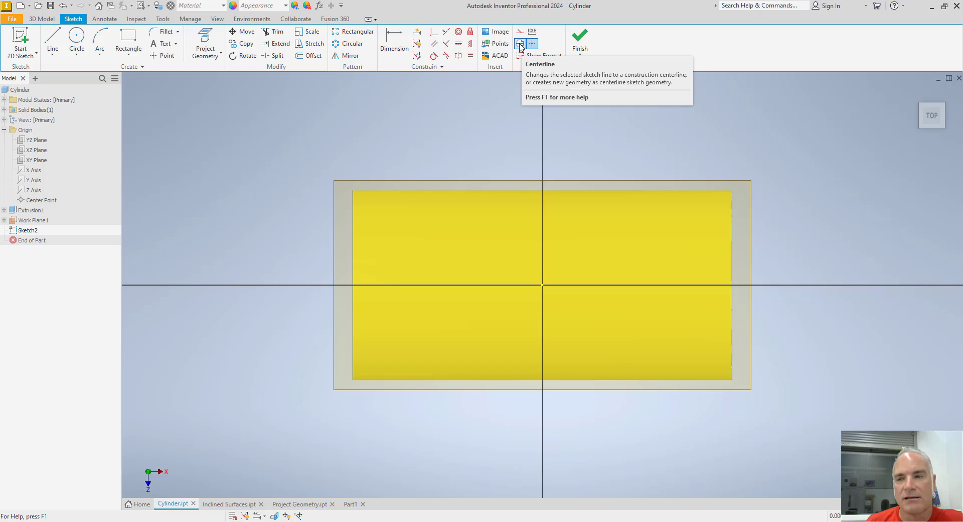
{"action": "left_click", "coordinate": [521, 44]}
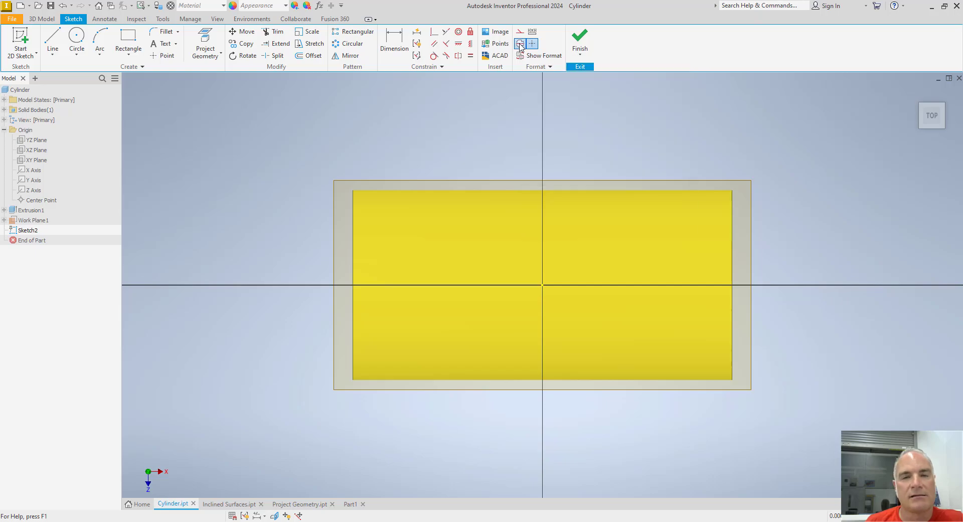
{"action": "left_click", "coordinate": [214, 41]}
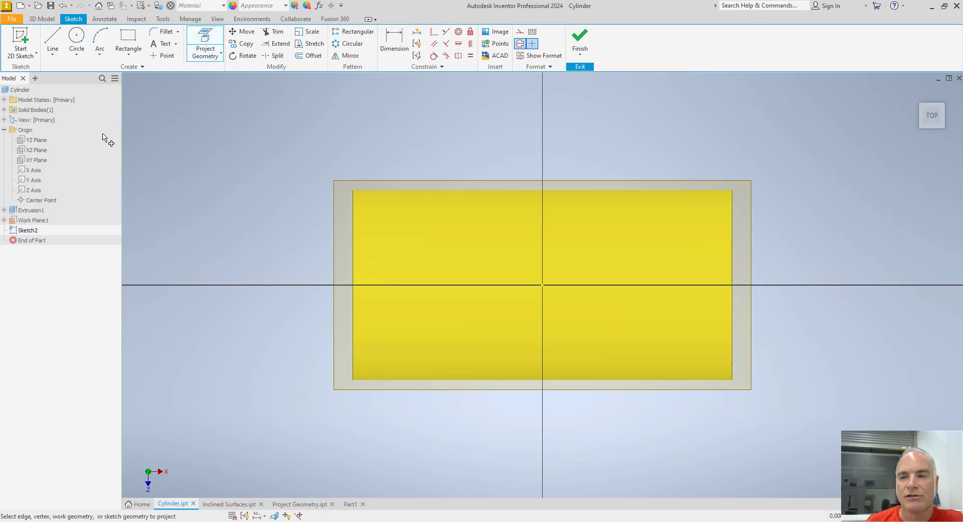
{"action": "left_click", "coordinate": [34, 171]}
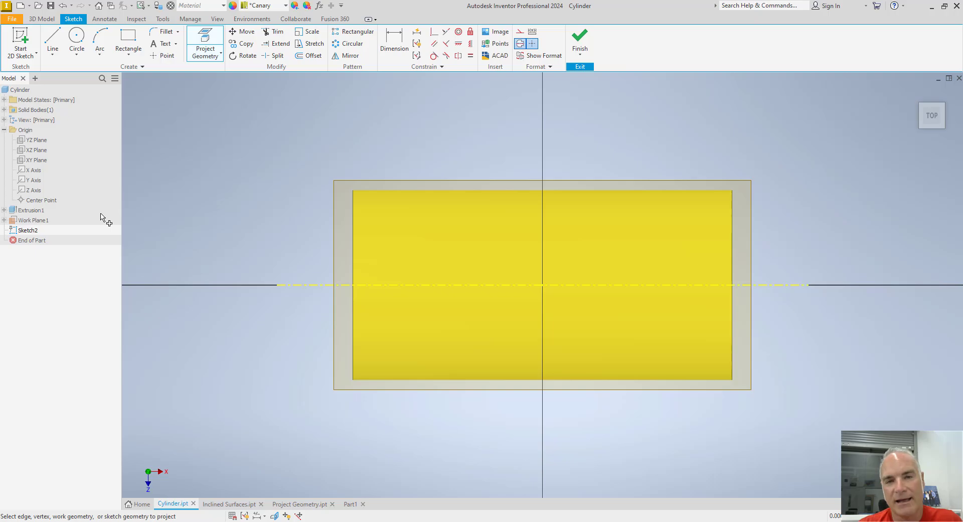
- End the projection, leaving the X Axis centerline along the middle of the tube
{"action": "key", "text": "Escape"}
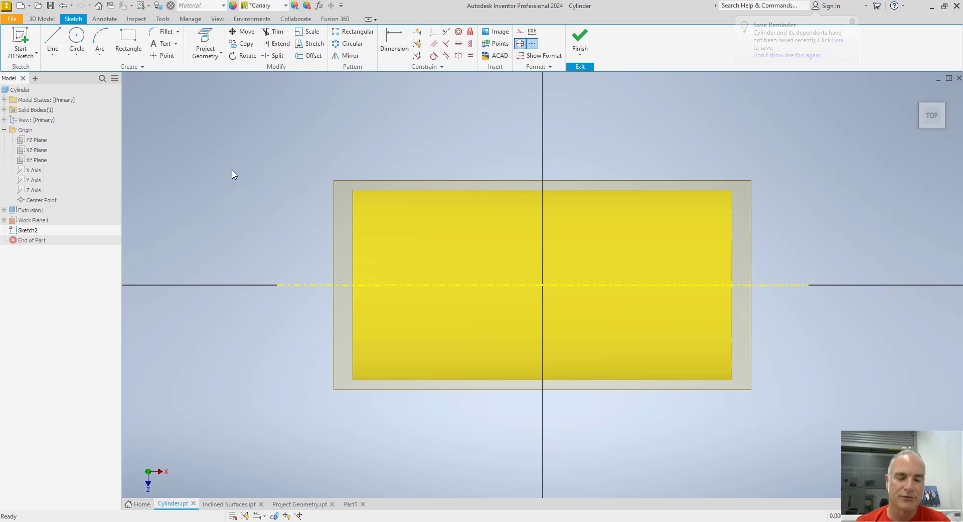
- Finish Sketch2, open Project Geometry.ipt, and add Work Plane1 angled about the block's top end edge
{"action": "left_click", "coordinate": [580, 39]}
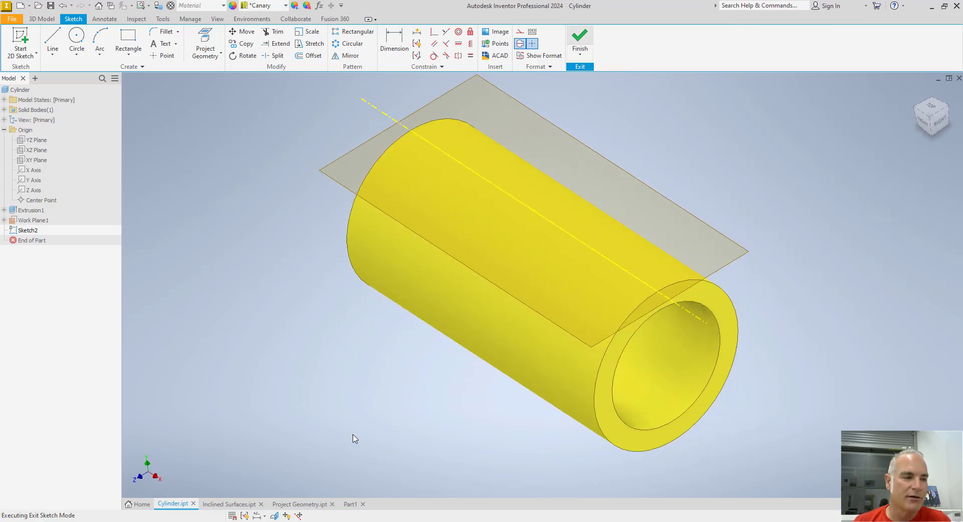
{"action": "left_click", "coordinate": [299, 504]}
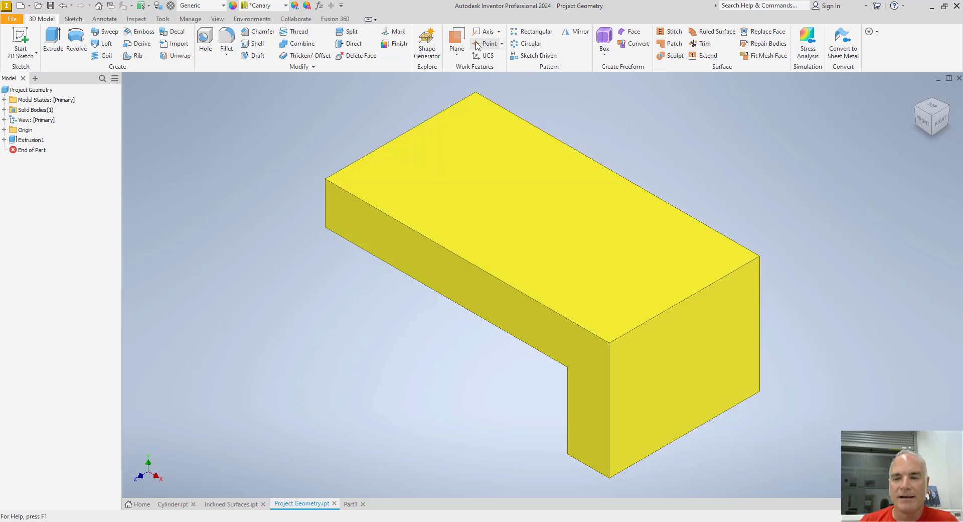
{"action": "left_click", "coordinate": [456, 40]}
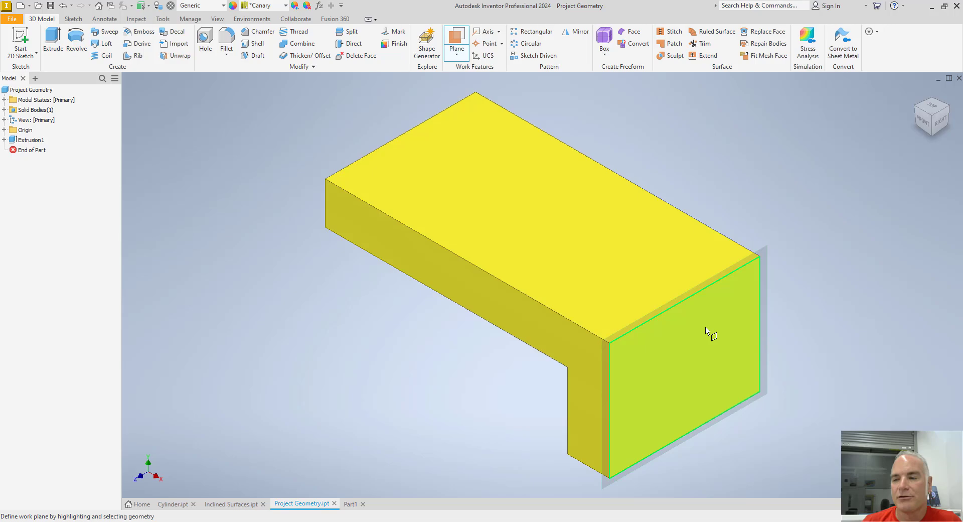
{"action": "left_click", "coordinate": [712, 332]}
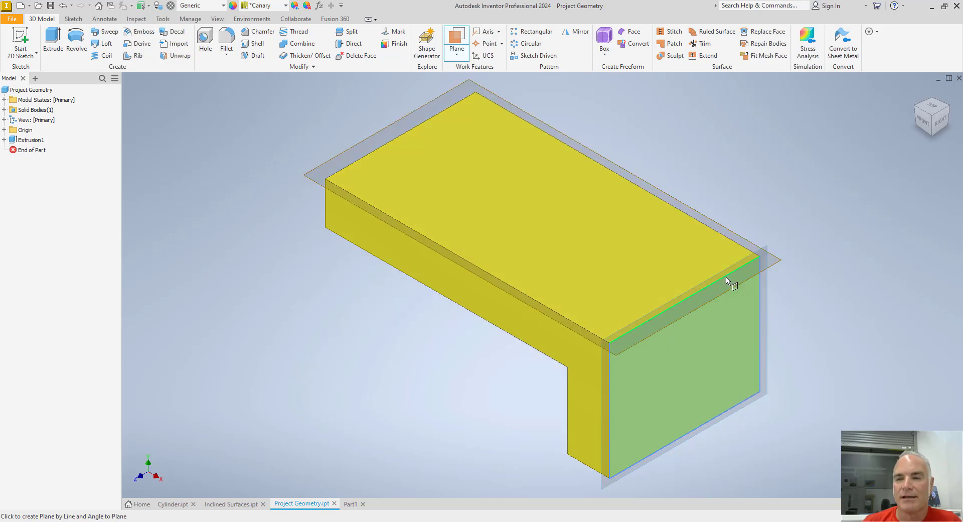
{"action": "left_click", "coordinate": [727, 278]}
{"action": "type", "text": "60"}
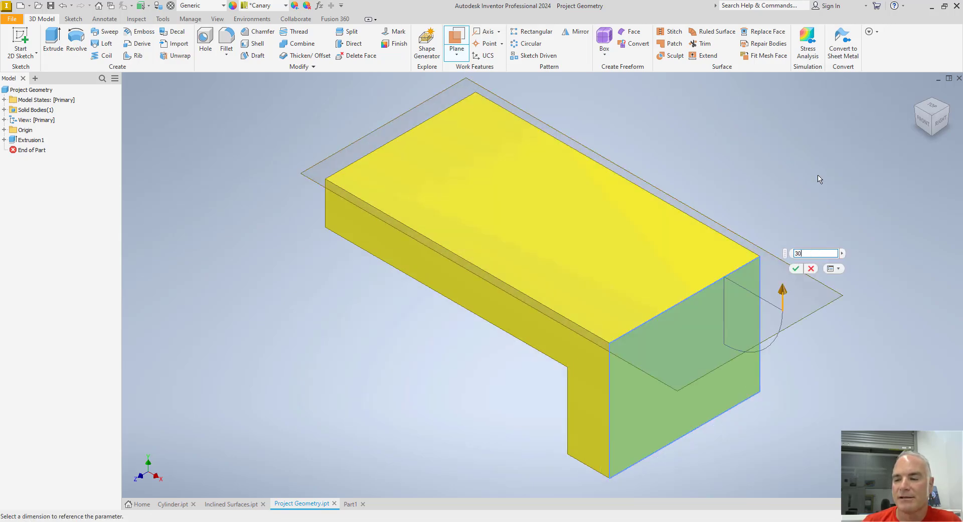
{"action": "key", "text": "Return"}
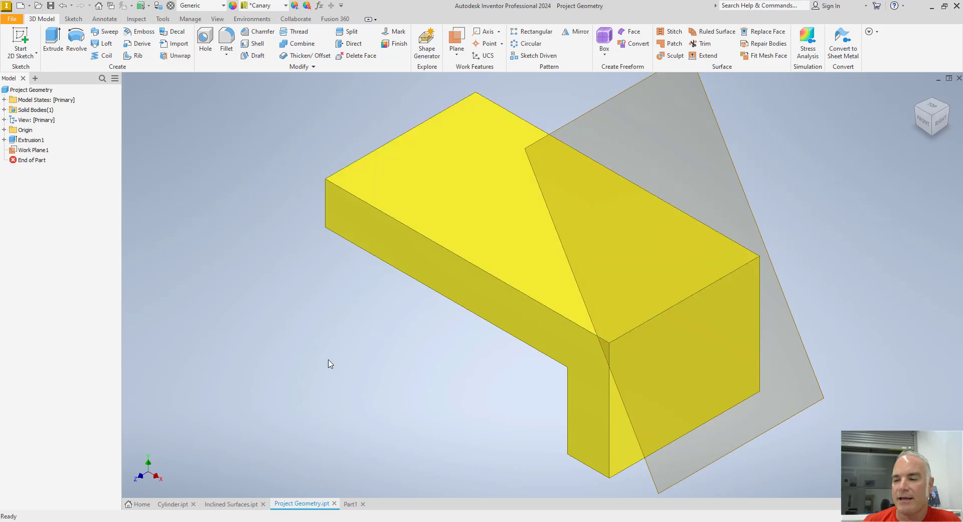
{"action": "right_click", "coordinate": [328, 363]}
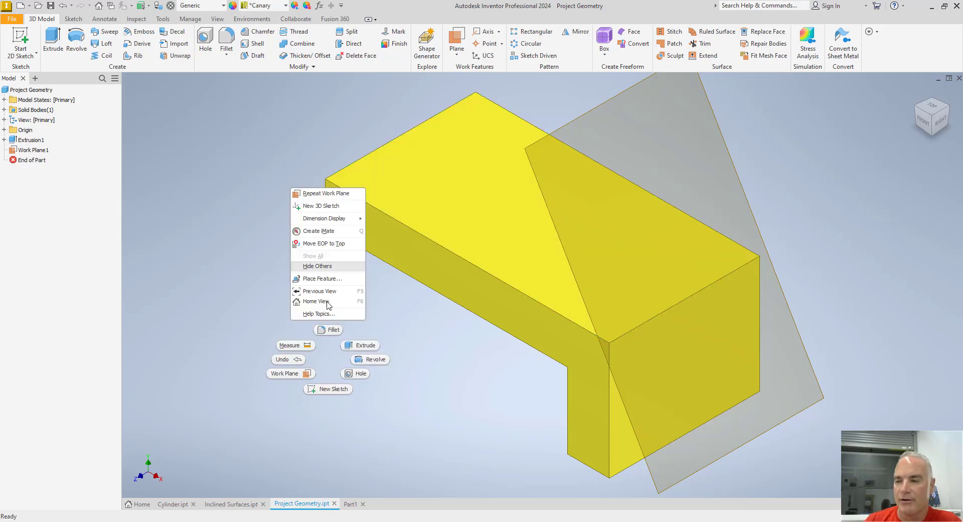
- Create Sketch2 on the tilted Work Plane1 and project the face's horizontal middle edge
{"action": "left_click", "coordinate": [332, 389]}
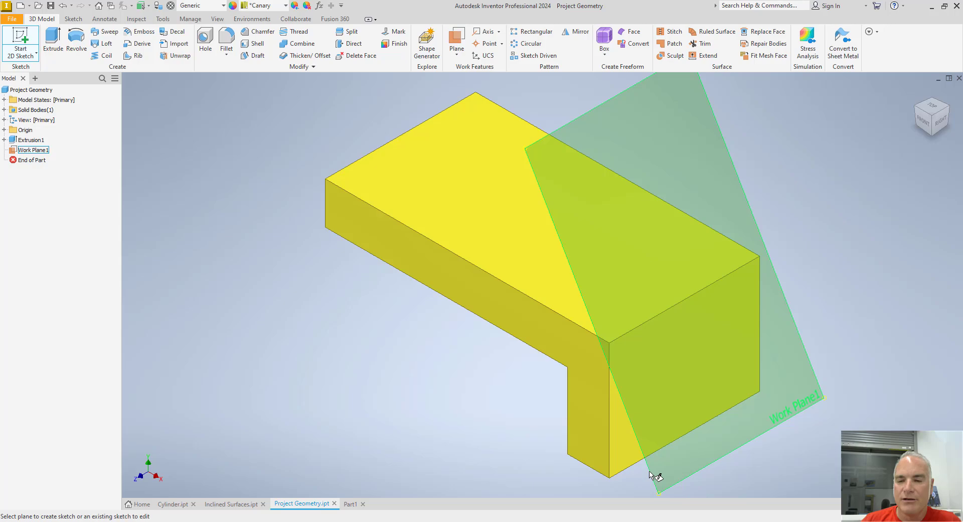
{"action": "left_click", "coordinate": [650, 472]}
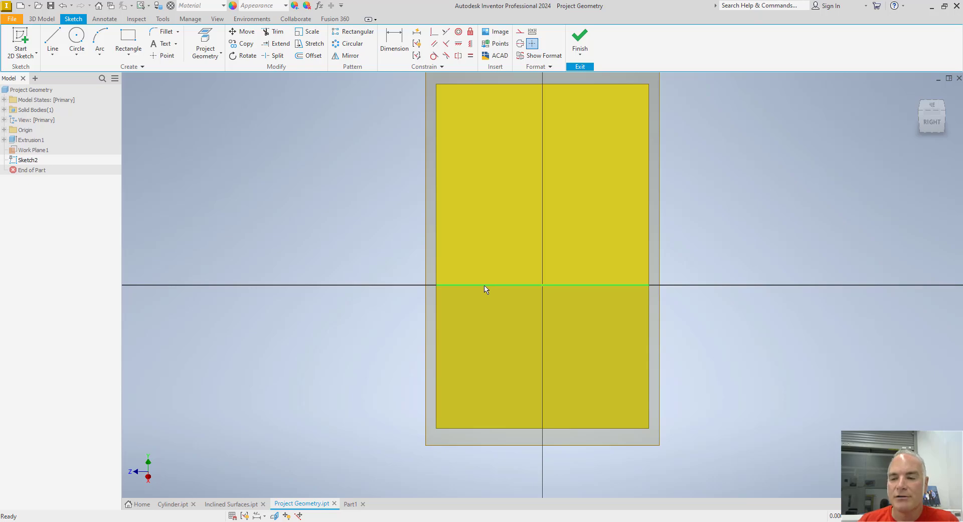
{"action": "left_click", "coordinate": [205, 44]}
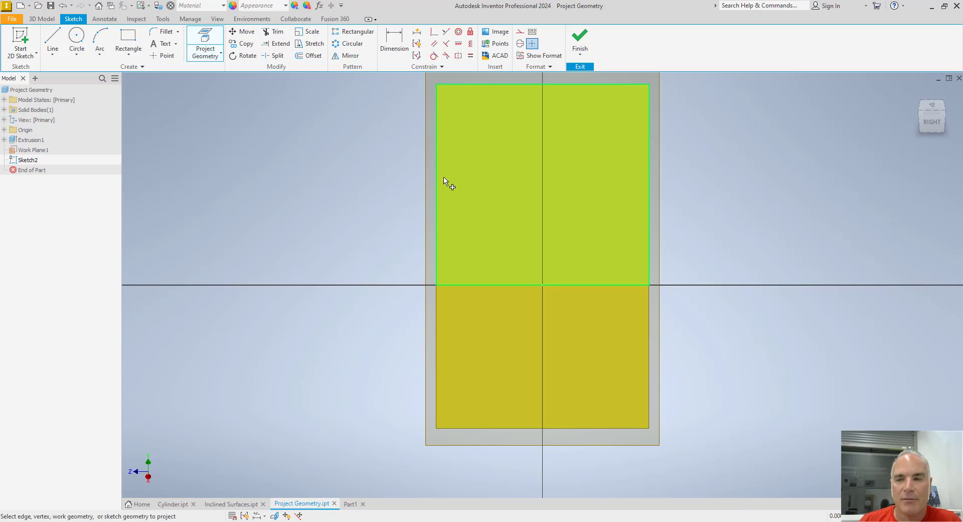
{"action": "left_click", "coordinate": [479, 285]}
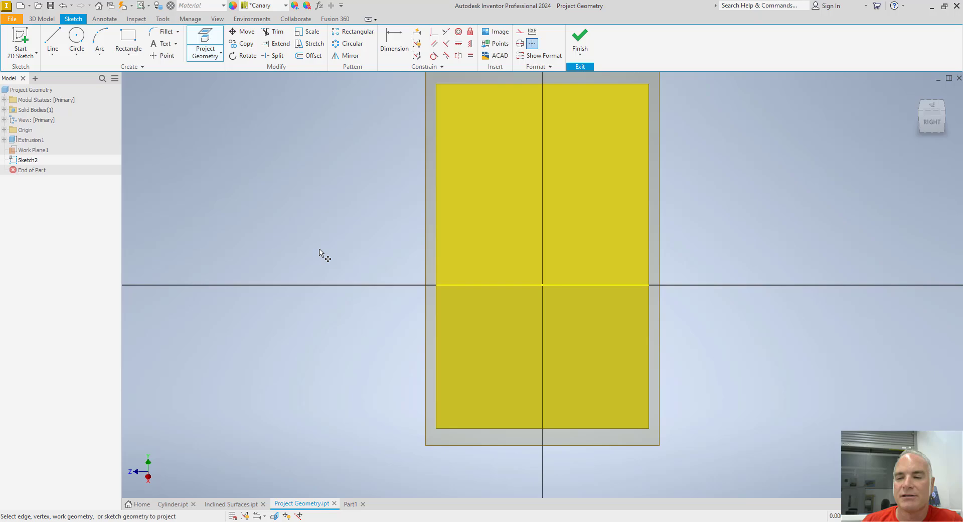
- Draw a vertical line up from the projected edge, a tangent arc over, and a line back down
{"action": "left_click", "coordinate": [52, 39]}
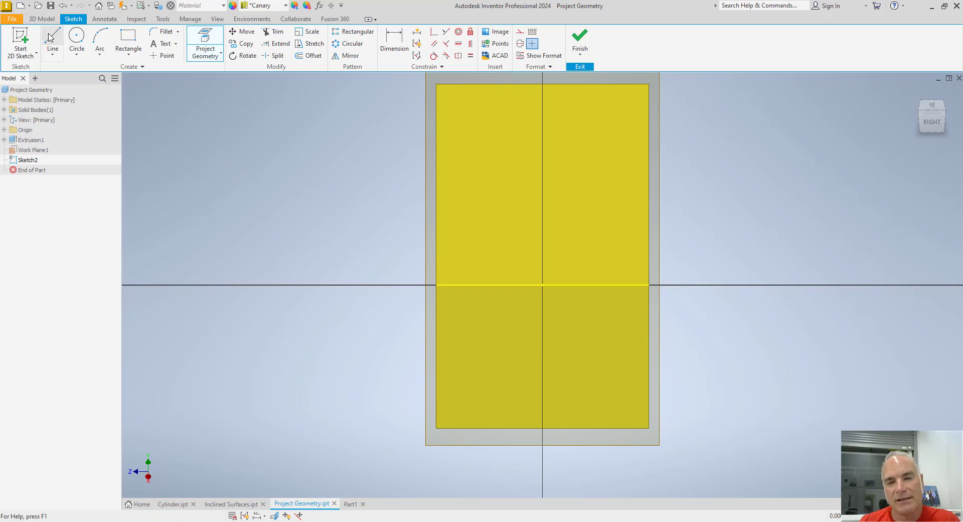
{"action": "left_click", "coordinate": [494, 285]}
{"action": "left_click", "coordinate": [495, 209]}
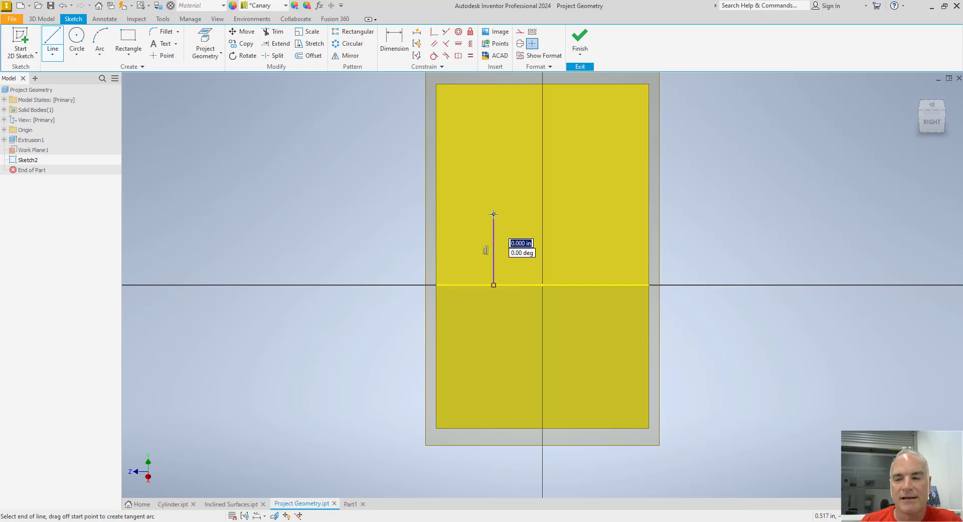
{"action": "left_click_drag", "start_coordinate": [495, 209], "coordinate": [608, 215]}
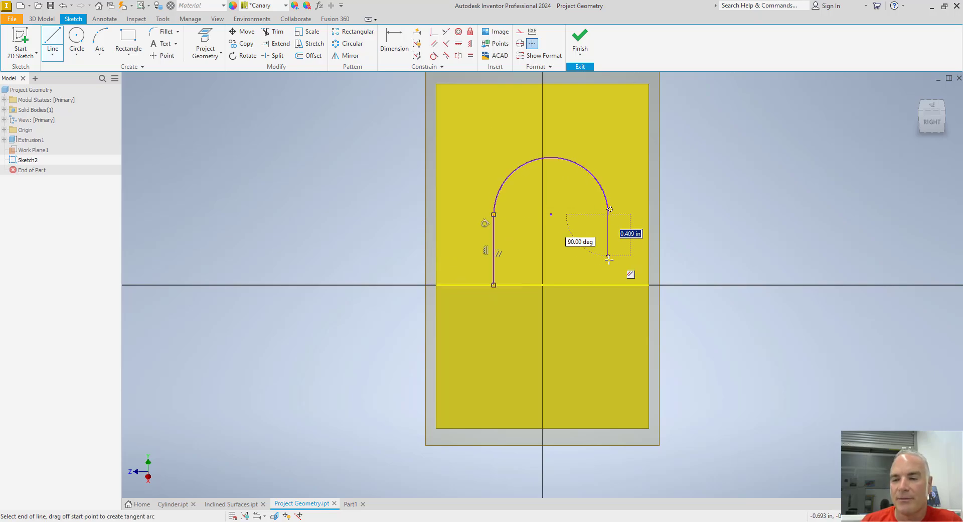
{"action": "left_click", "coordinate": [608, 284]}
{"action": "key", "text": "Escape"}
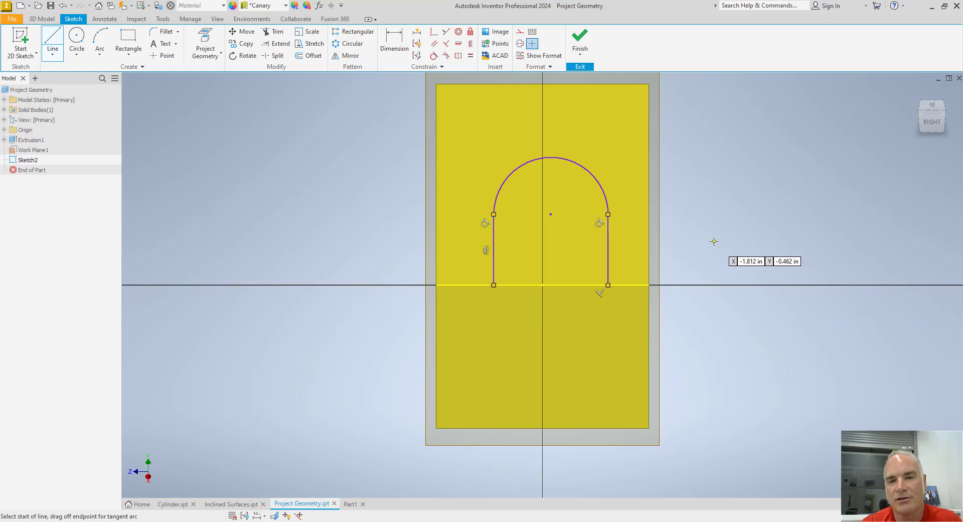
{"action": "key", "text": "Escape"}
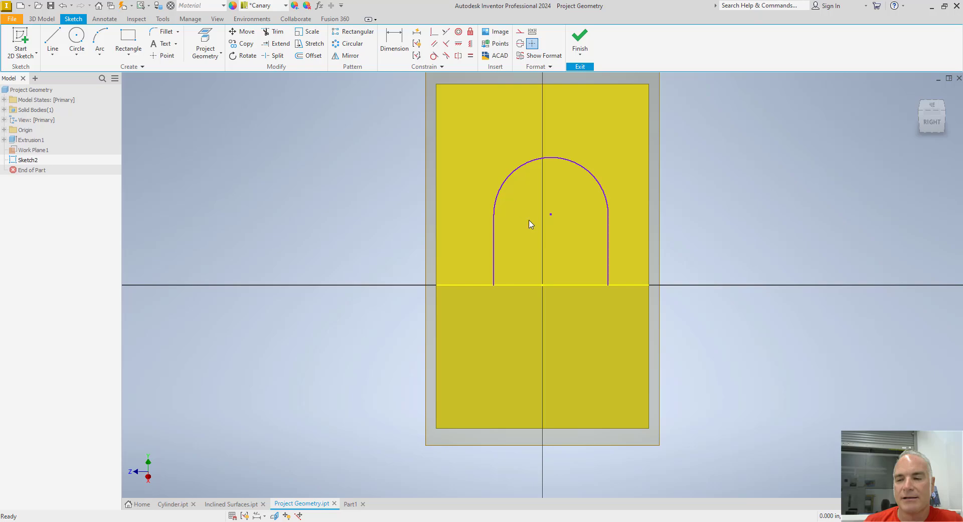
- Constrain the arc centre vertically to the origin point, then drag the arch to test it
{"action": "left_click", "coordinate": [471, 45]}
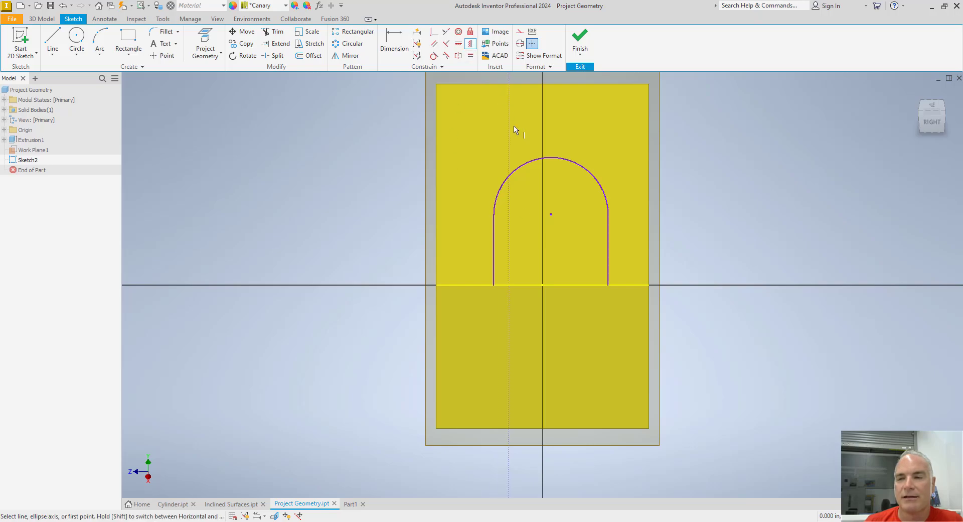
{"action": "left_click", "coordinate": [551, 215]}
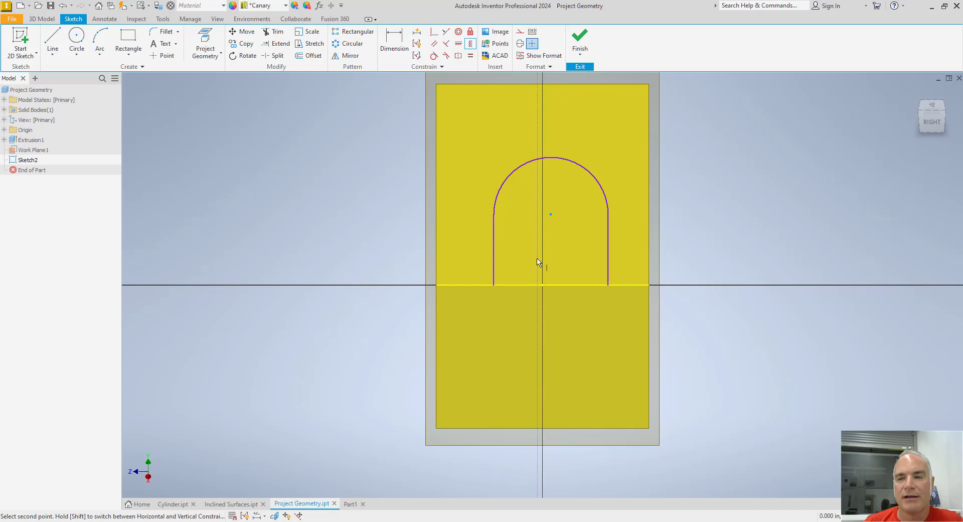
{"action": "left_click", "coordinate": [542, 286]}
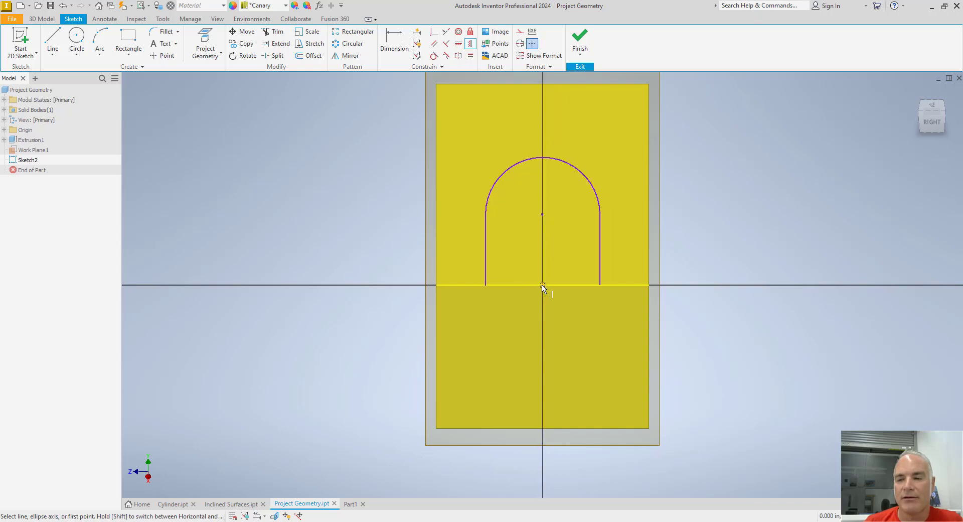
{"action": "key", "text": "Escape"}
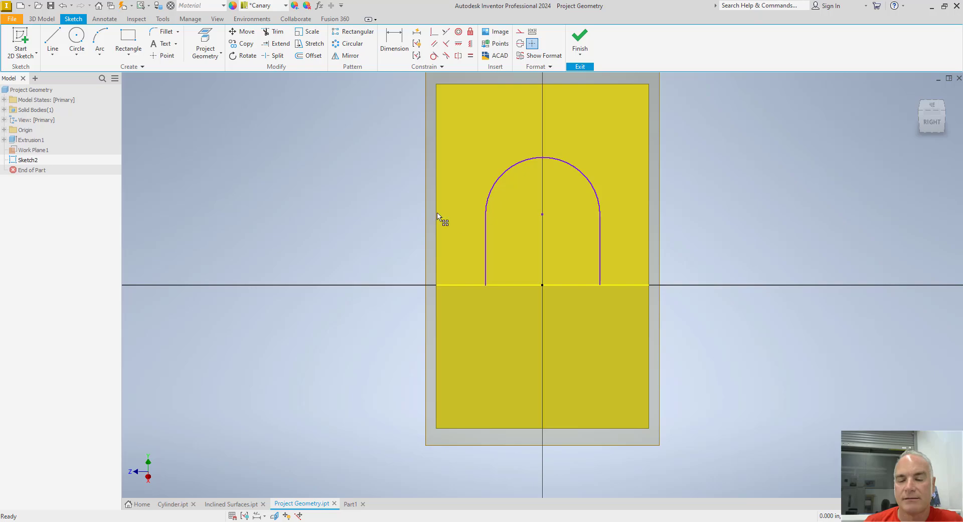
{"action": "left_click_drag", "start_coordinate": [485, 245], "coordinate": [500, 208]}
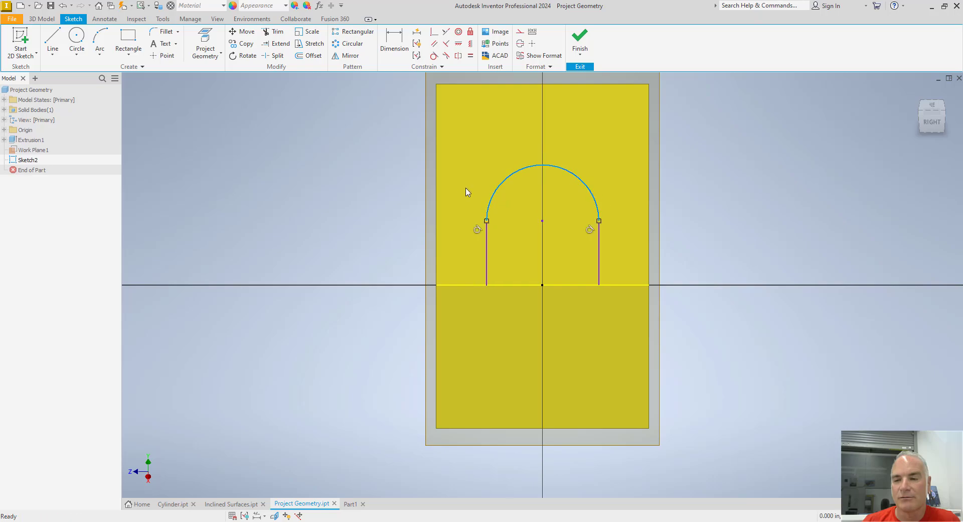
{"action": "left_click", "coordinate": [400, 176]}
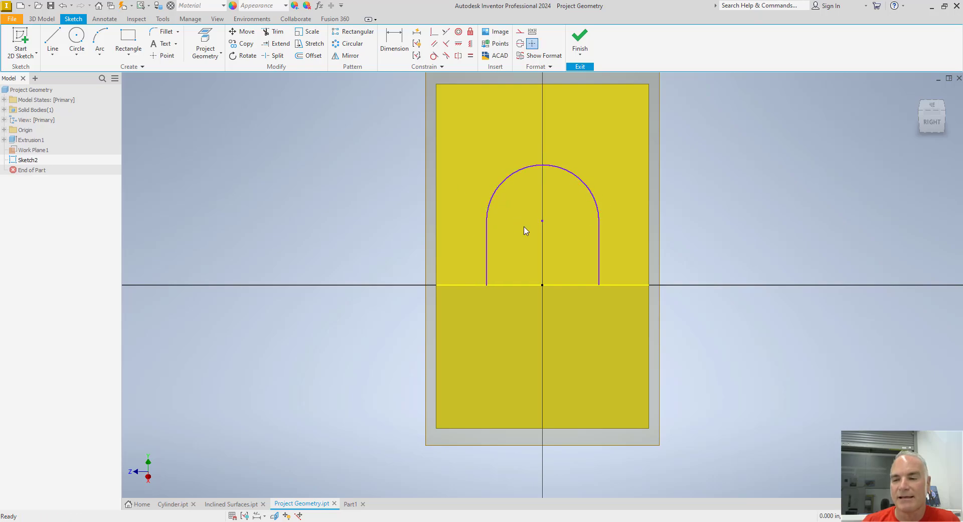
- Inspect the arc centre's and origin's constraint options, then clear the vertical constraint symbols
{"action": "left_click", "coordinate": [542, 222]}
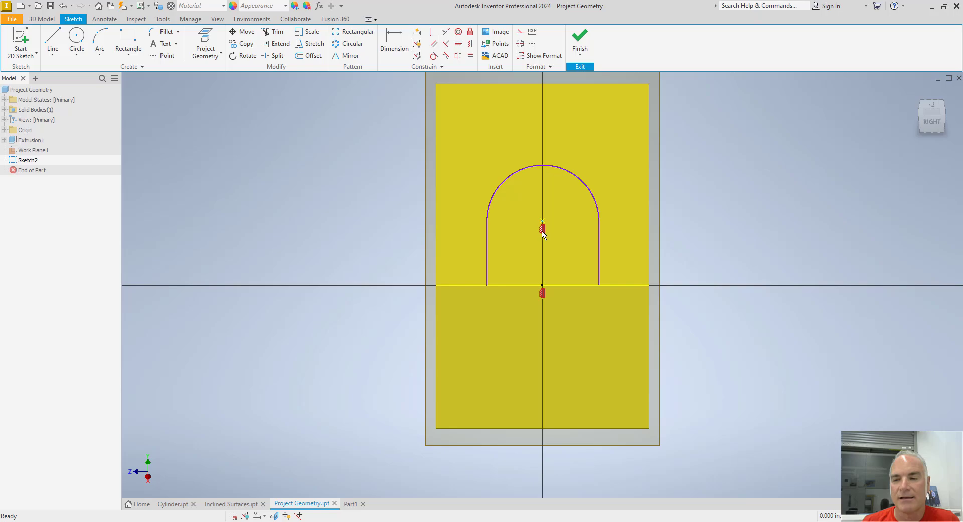
{"action": "right_click", "coordinate": [543, 232]}
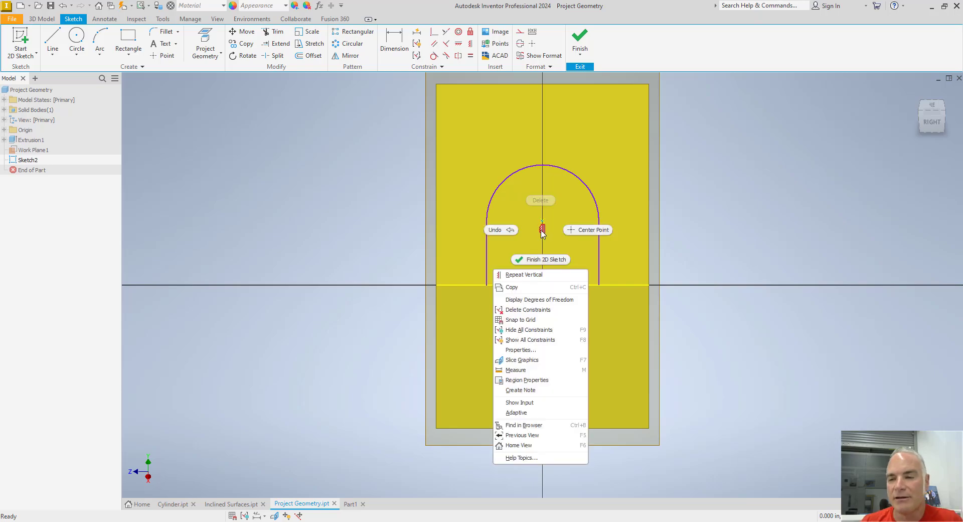
{"action": "left_click", "coordinate": [531, 229]}
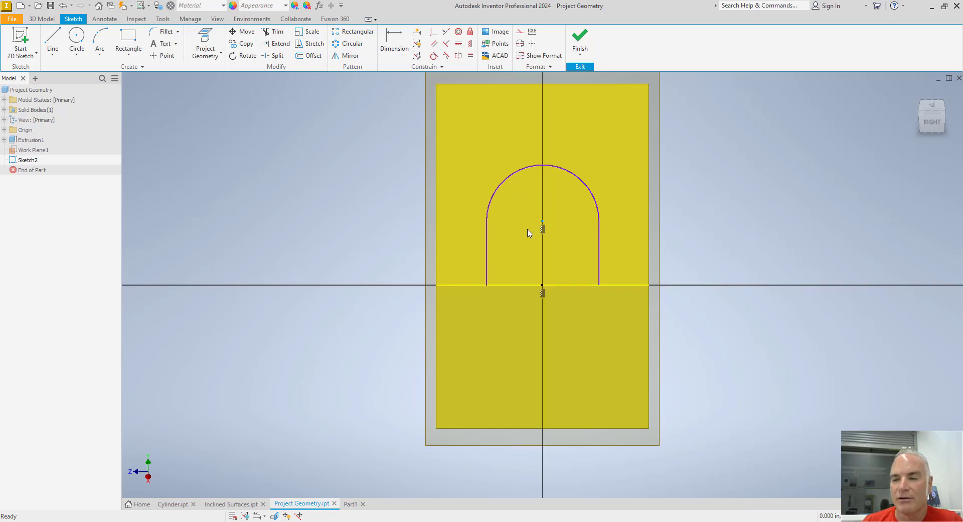
{"action": "right_click", "coordinate": [542, 294]}
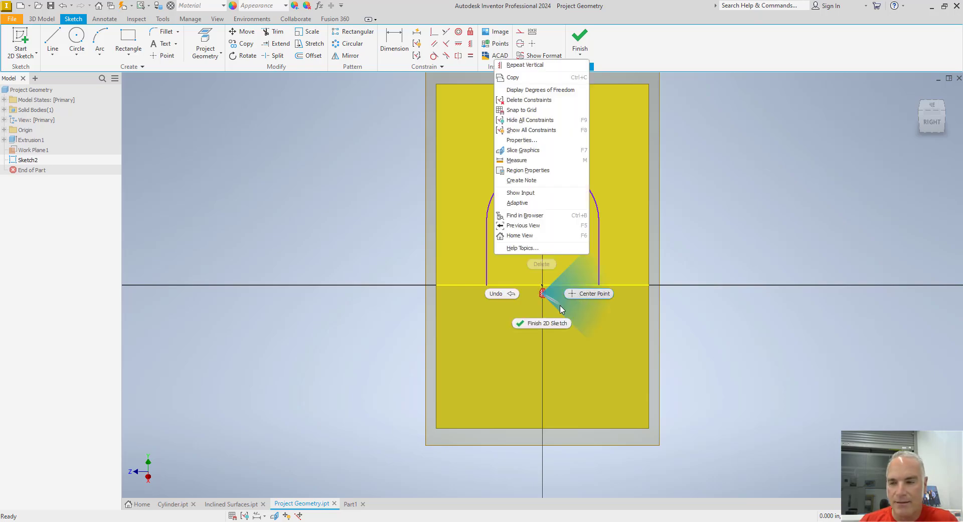
{"action": "key", "text": "Escape"}
{"action": "key", "text": "F9"}
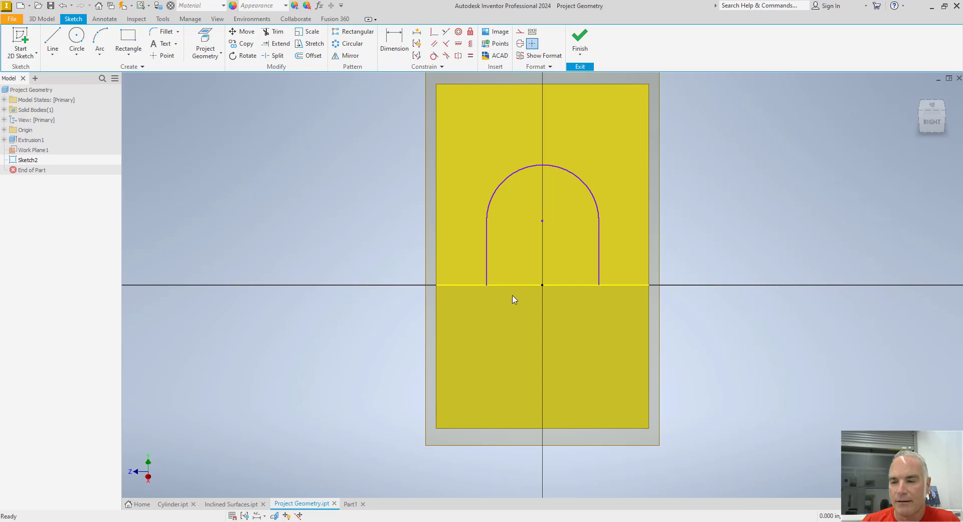
- Show all sketch constraints and delete the arc centre's vertical alignment constraint
{"action": "right_click", "coordinate": [362, 246]}
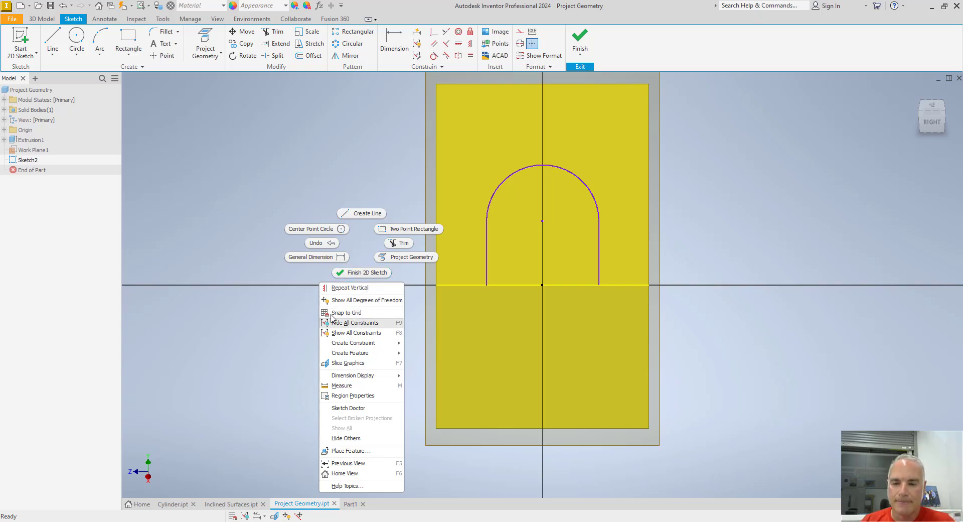
{"action": "left_click", "coordinate": [353, 334]}
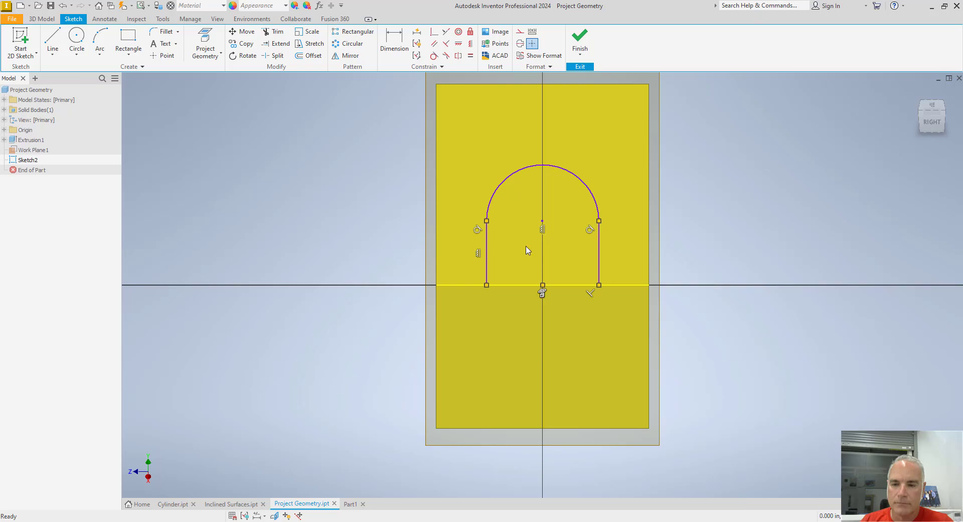
{"action": "right_click", "coordinate": [542, 232]}
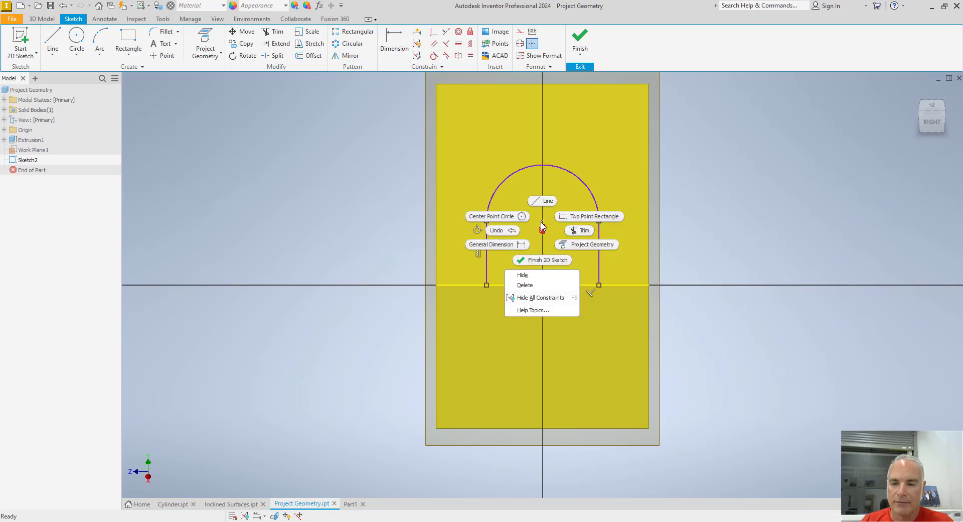
{"action": "left_click", "coordinate": [522, 285]}
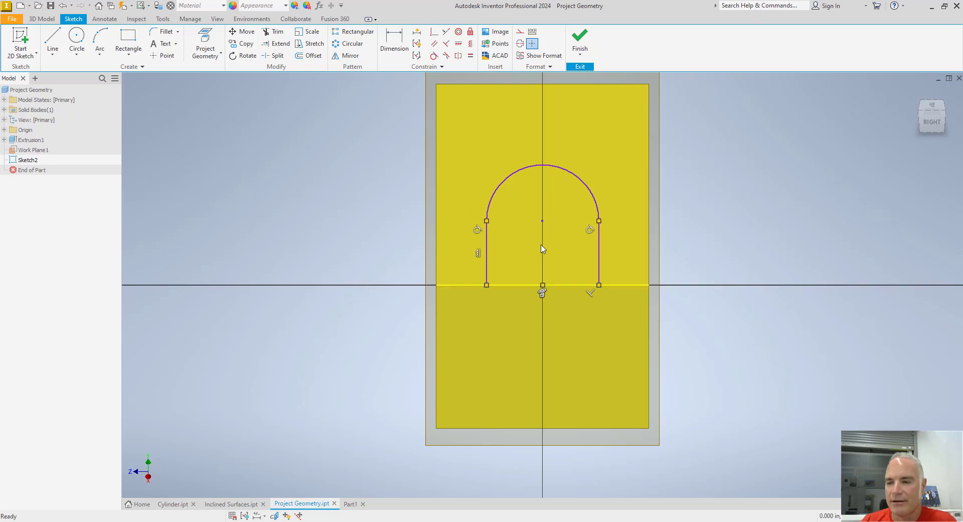
- Hide all constraint symbols and drag the arch outward so it shifts off-centre
{"action": "right_click", "coordinate": [265, 187]}
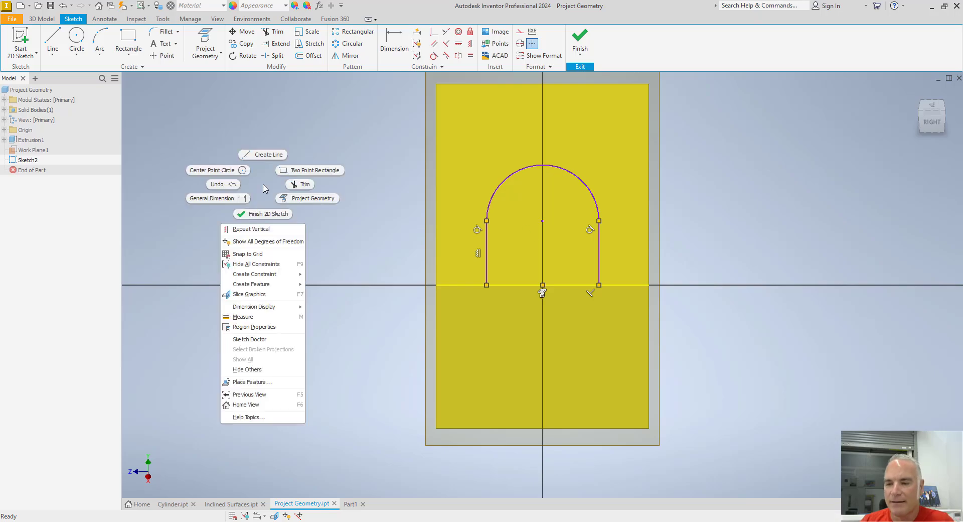
{"action": "left_click", "coordinate": [267, 263]}
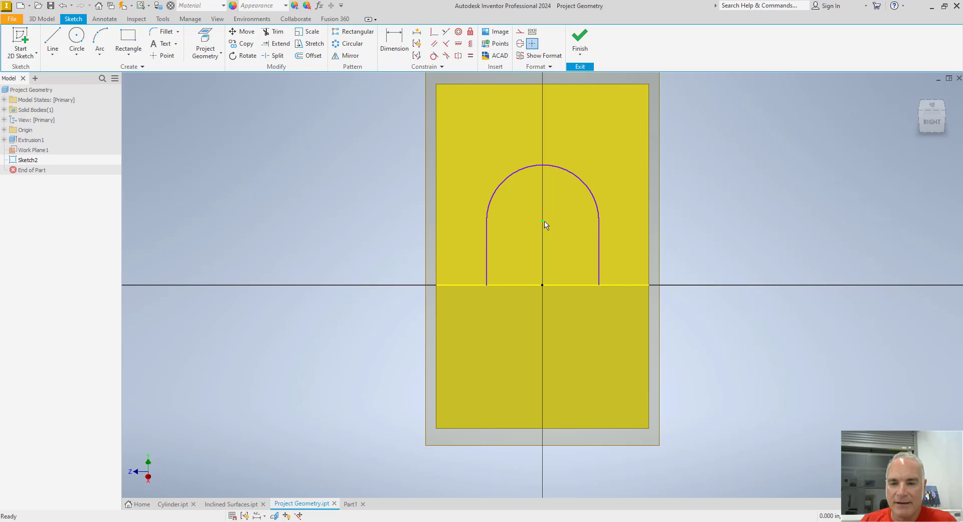
{"action": "key", "text": "o"}
{"action": "left_click_drag", "start_coordinate": [544, 224], "coordinate": [537, 221]}
{"action": "key", "text": "Escape"}
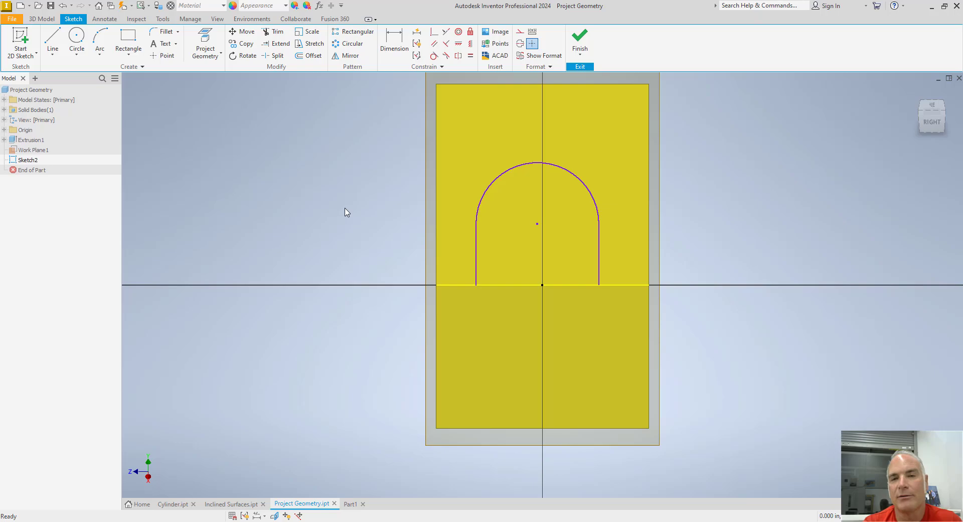
- Place a .625 radius dimension on the arch's arc, above left of the arch
{"action": "left_click", "coordinate": [403, 42]}
{"action": "left_click", "coordinate": [505, 176]}
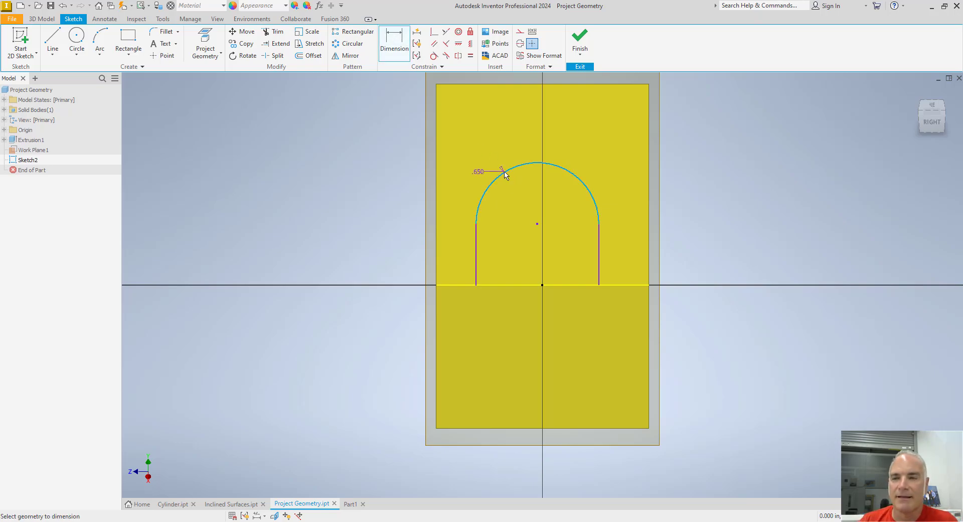
{"action": "left_click", "coordinate": [482, 144]}
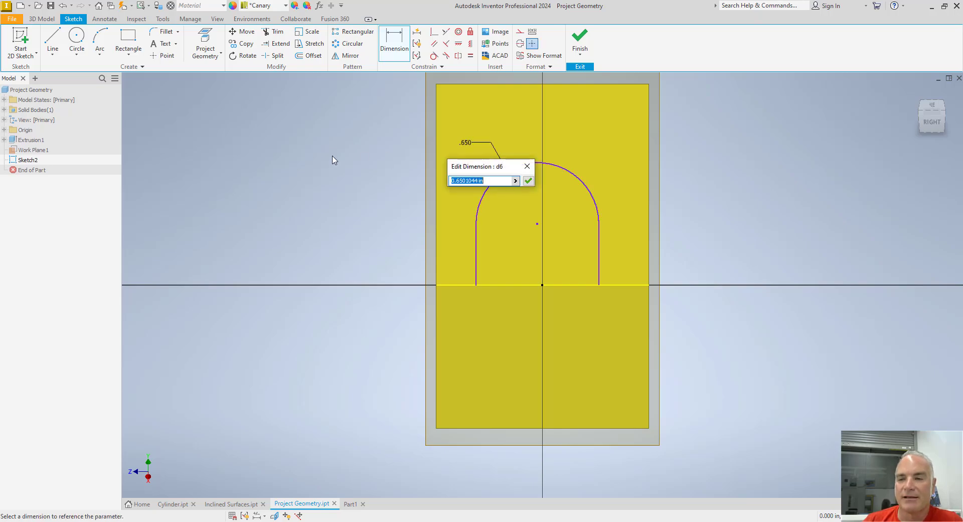
{"action": "type", "text": ".625"}
{"action": "key", "text": "Return"}
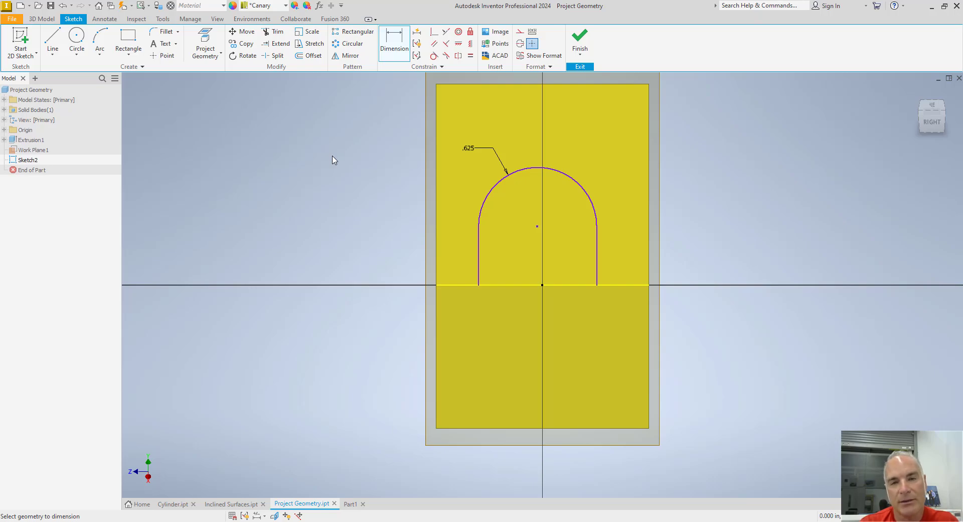
{"action": "key", "text": "Escape"}
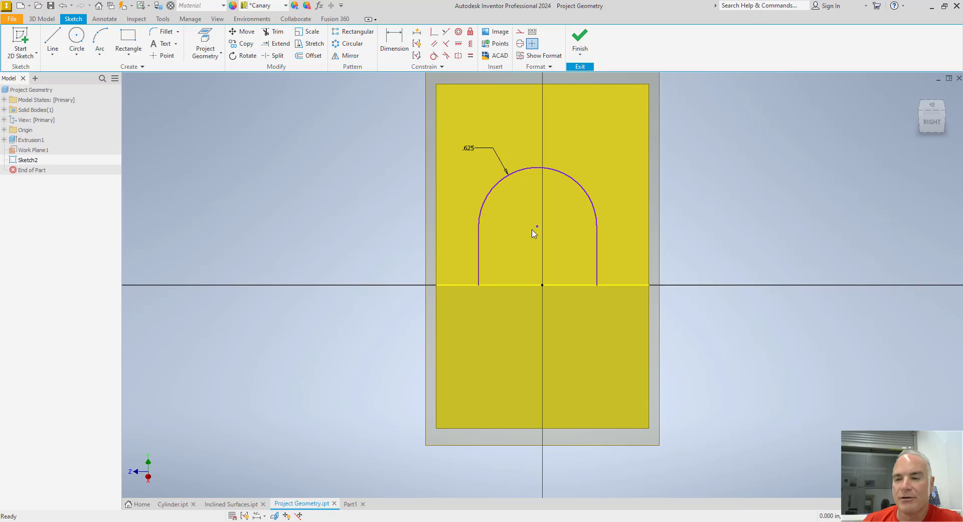
- Drag the arc centre slightly right to show the arch still moves, then start Dimension
{"action": "mouse_move", "coordinate": [537, 227]}
{"action": "left_mouse_down"}
{"action": "mouse_move", "coordinate": [552, 221]}
{"action": "mouse_move", "coordinate": [507, 223]}
{"action": "mouse_move", "coordinate": [551, 214]}
{"action": "mouse_move", "coordinate": [519, 221]}
{"action": "mouse_move", "coordinate": [549, 231]}
{"action": "left_mouse_up"}
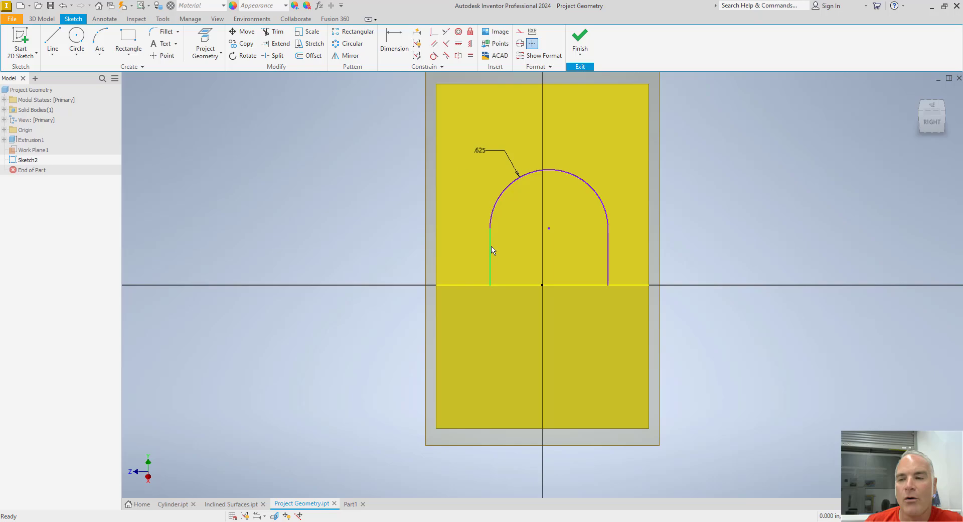
{"action": "left_click", "coordinate": [396, 40]}
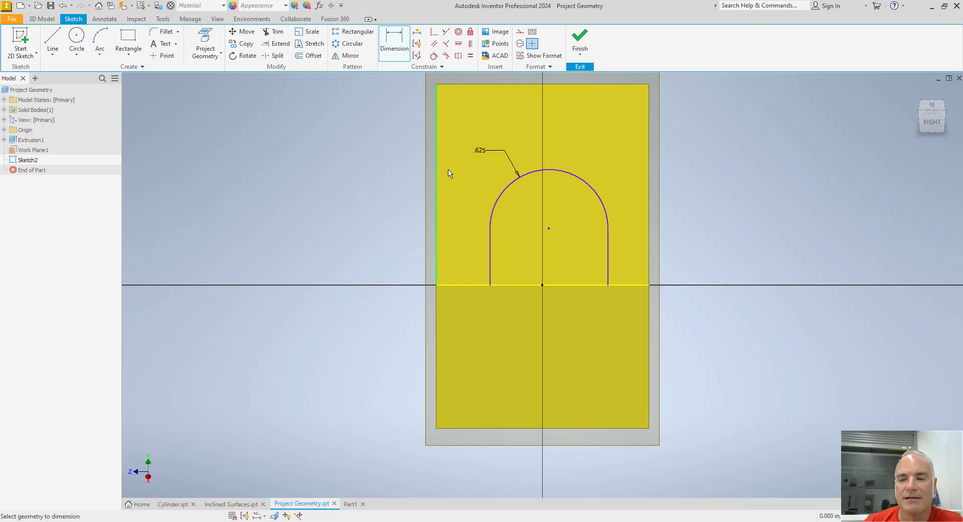
- Dimension the arc centre's height above the bottom edge as .625
{"action": "left_click", "coordinate": [500, 286]}
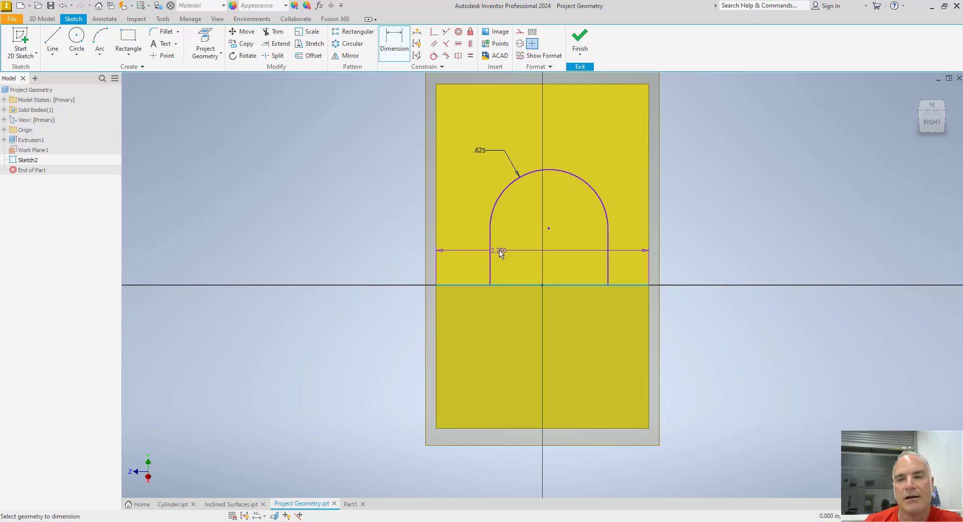
{"action": "left_click", "coordinate": [495, 205]}
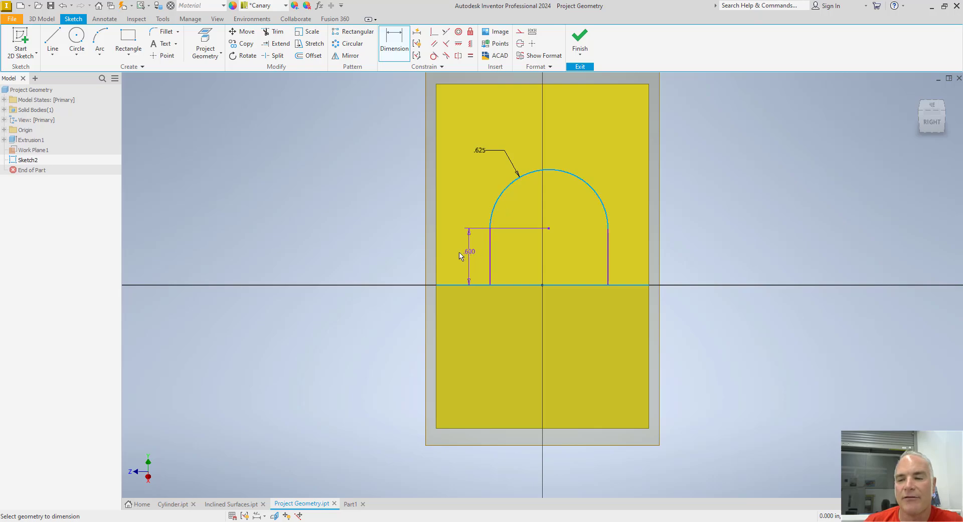
{"action": "left_click", "coordinate": [391, 250]}
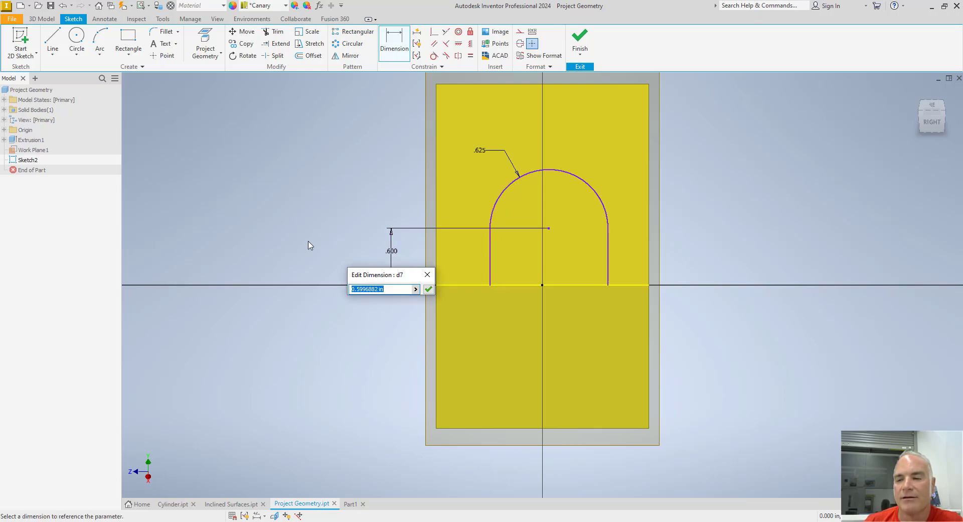
{"action": "type", "text": ".625"}
{"action": "key", "text": "Return"}
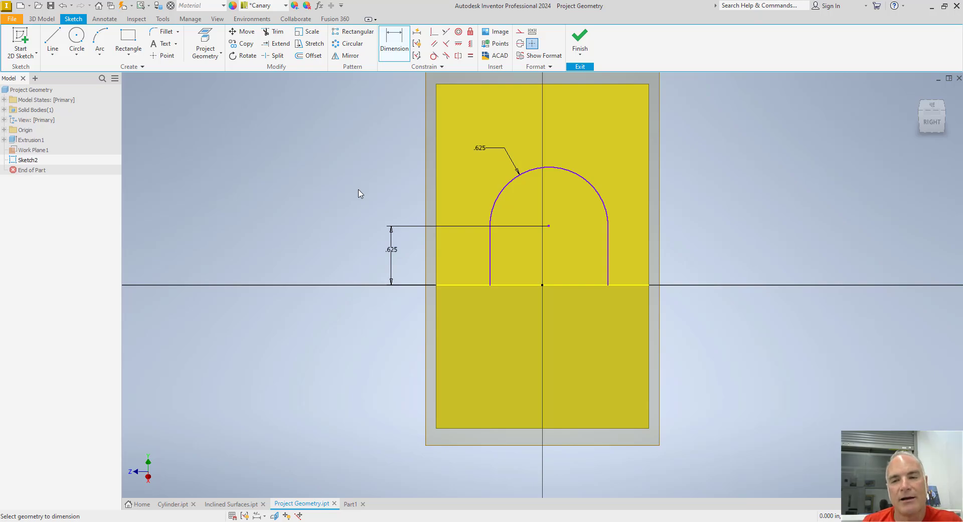
- Drag the arch to confirm it can still slide sideways, then clear the selection
{"action": "key", "text": "Escape"}
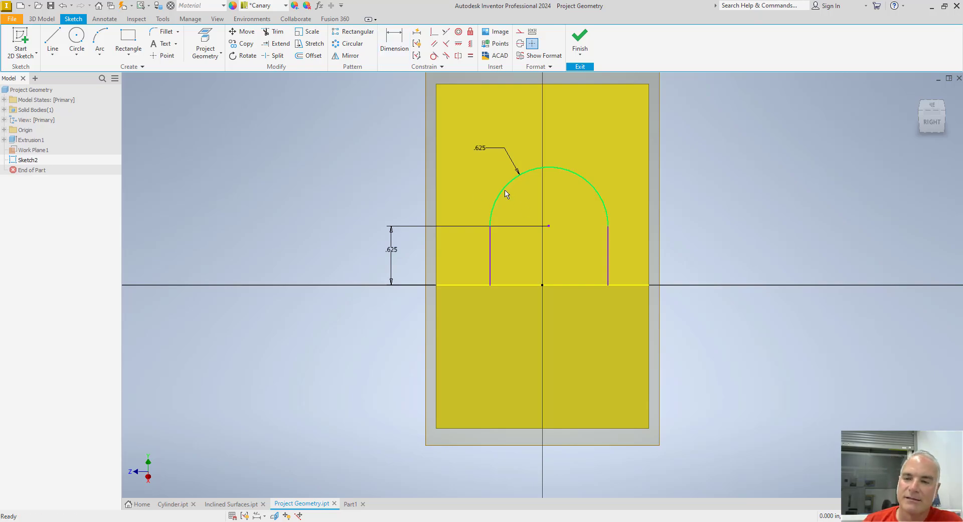
{"action": "left_click_drag", "start_coordinate": [506, 194], "coordinate": [497, 213]}
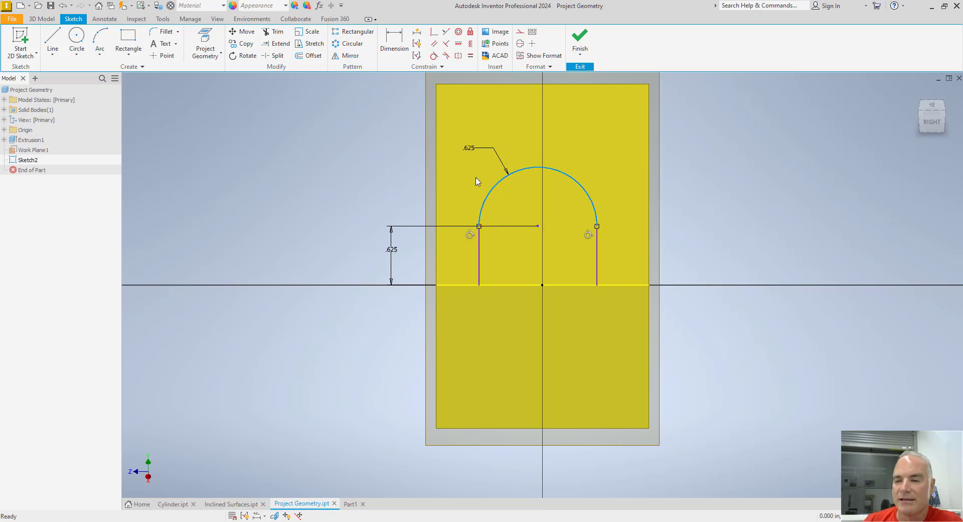
{"action": "left_click", "coordinate": [322, 168]}
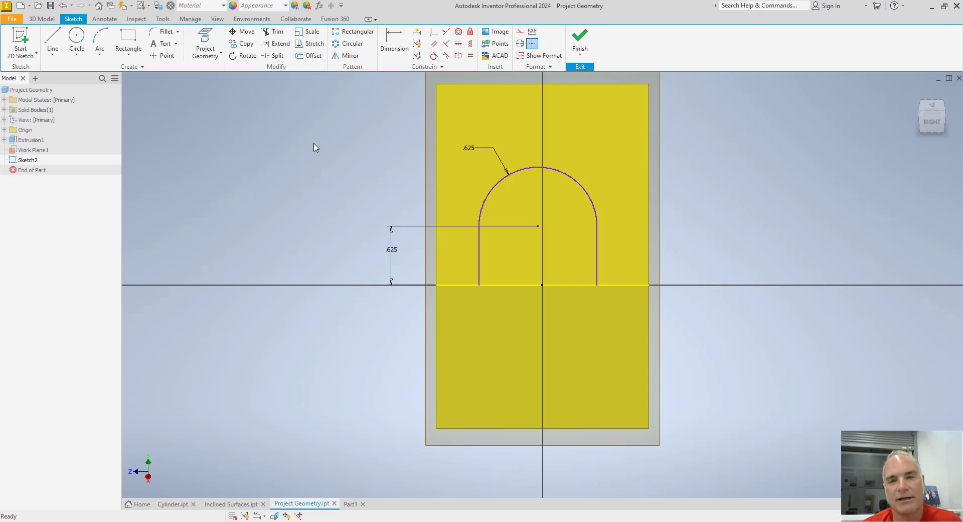
{"action": "right_click", "coordinate": [314, 146]}
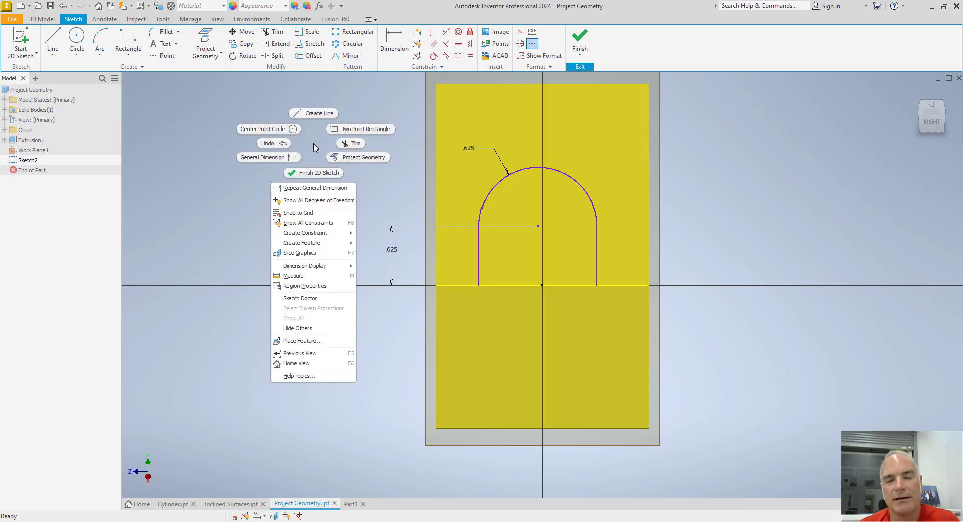
{"action": "left_click", "coordinate": [310, 201]}
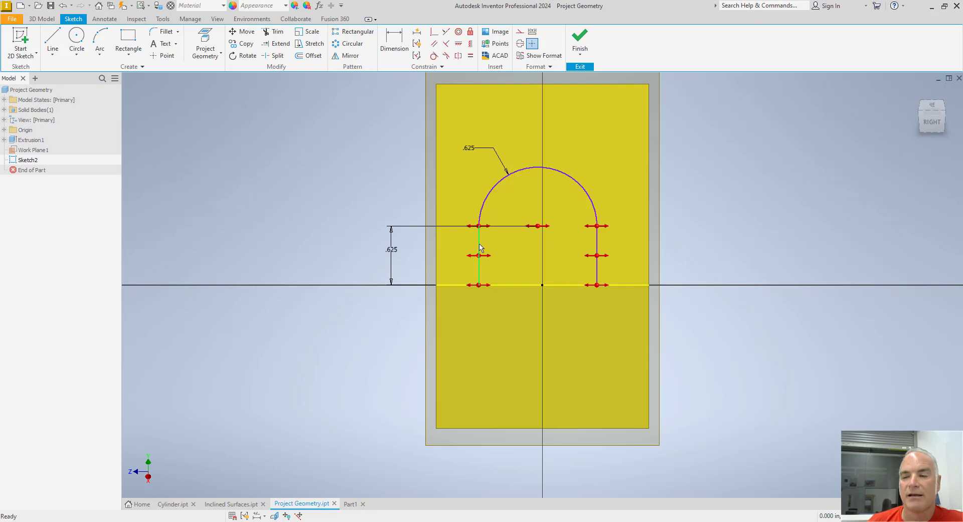
{"action": "left_click_drag", "start_coordinate": [480, 247], "coordinate": [483, 249]}
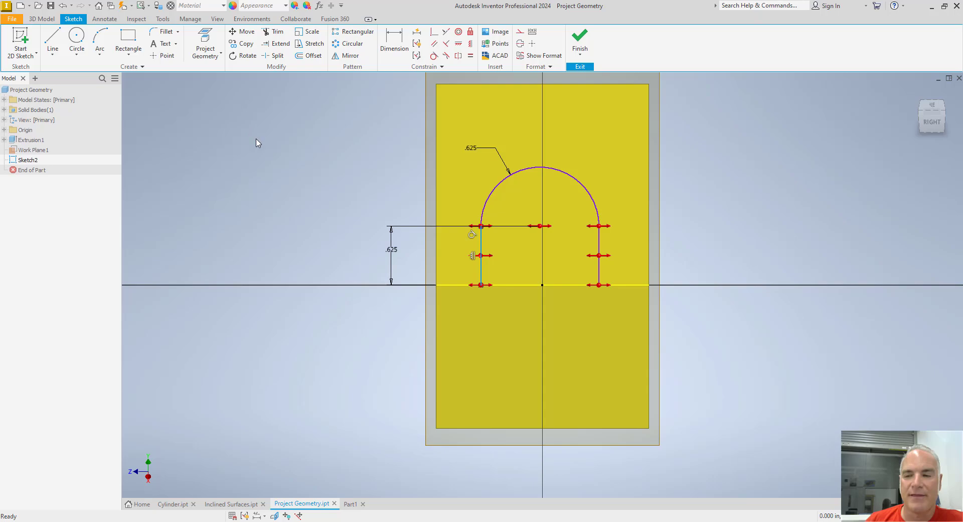
{"action": "right_click", "coordinate": [294, 138]}
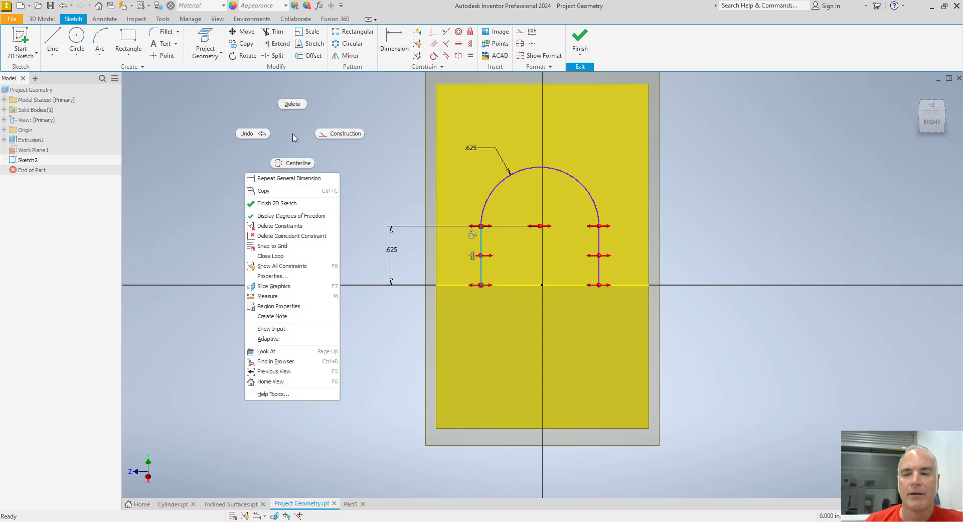
{"action": "left_click", "coordinate": [290, 216]}
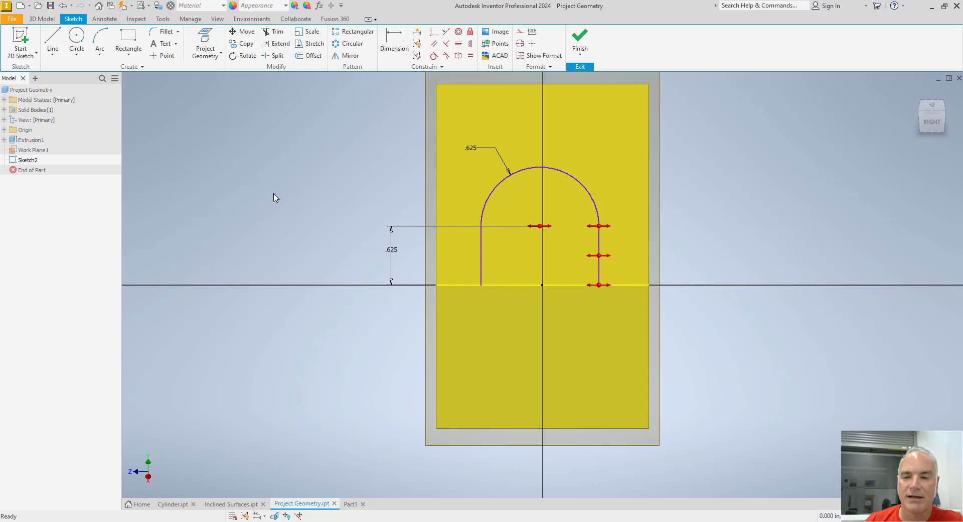
{"action": "right_click", "coordinate": [278, 197]}
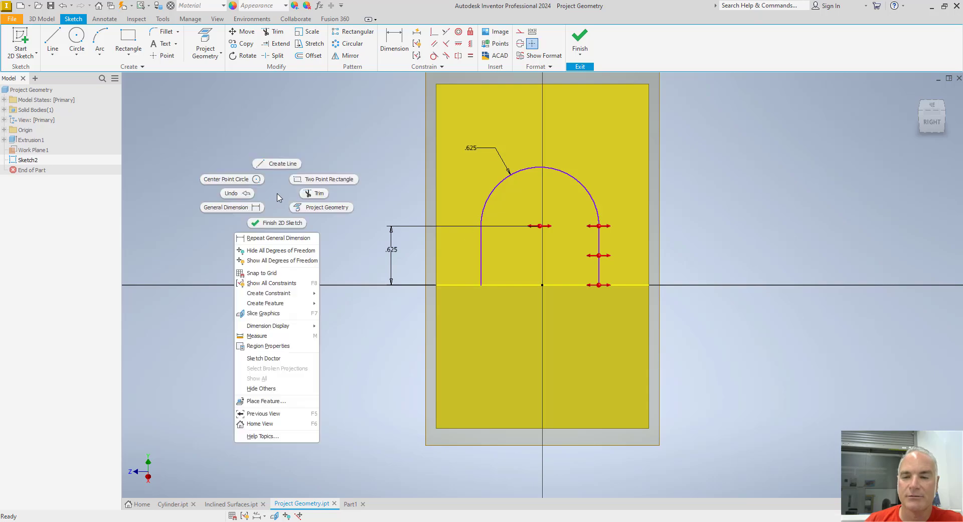
{"action": "left_click", "coordinate": [295, 250]}
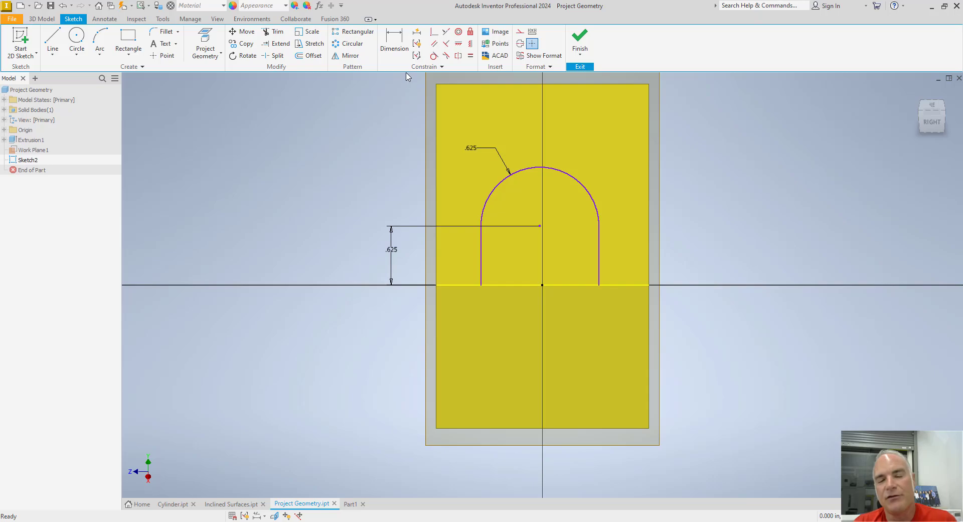
{"action": "left_click", "coordinate": [418, 33]}
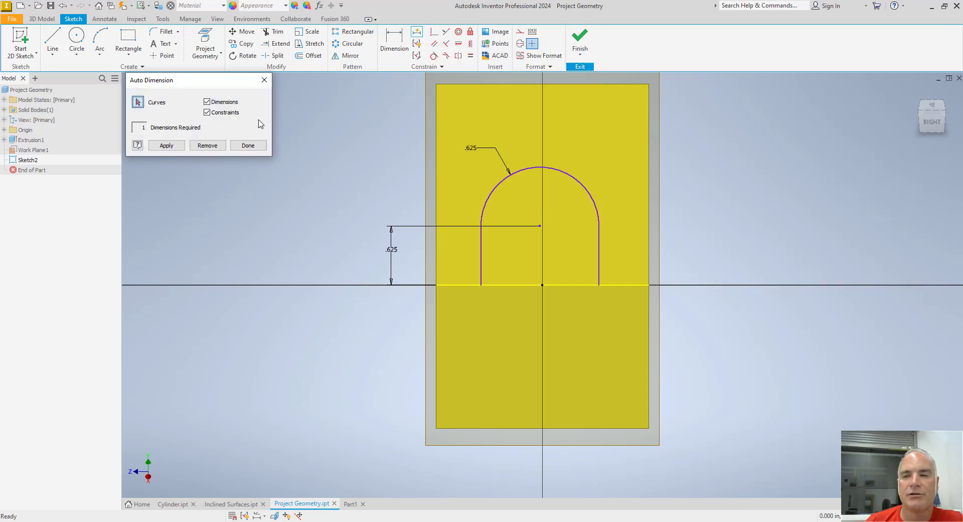
{"action": "left_click", "coordinate": [172, 145]}
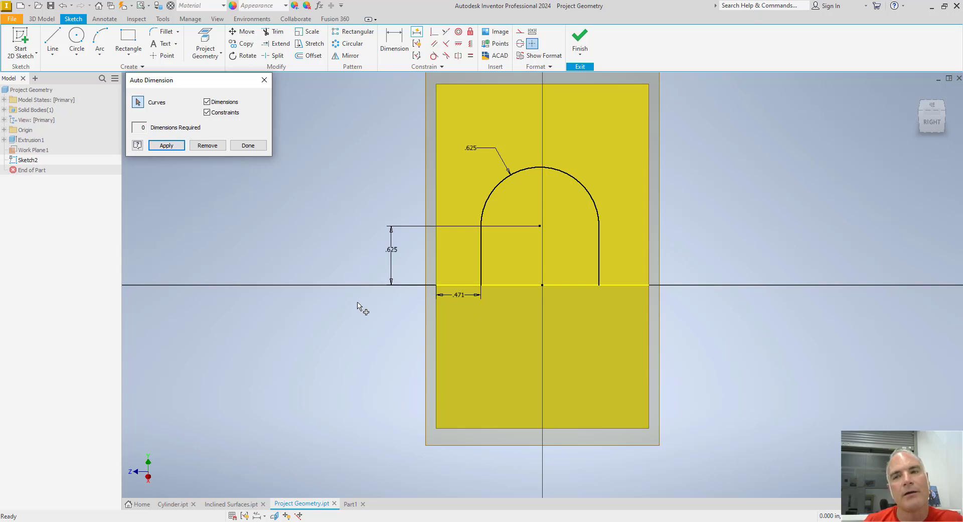
{"action": "left_click", "coordinate": [208, 145]}
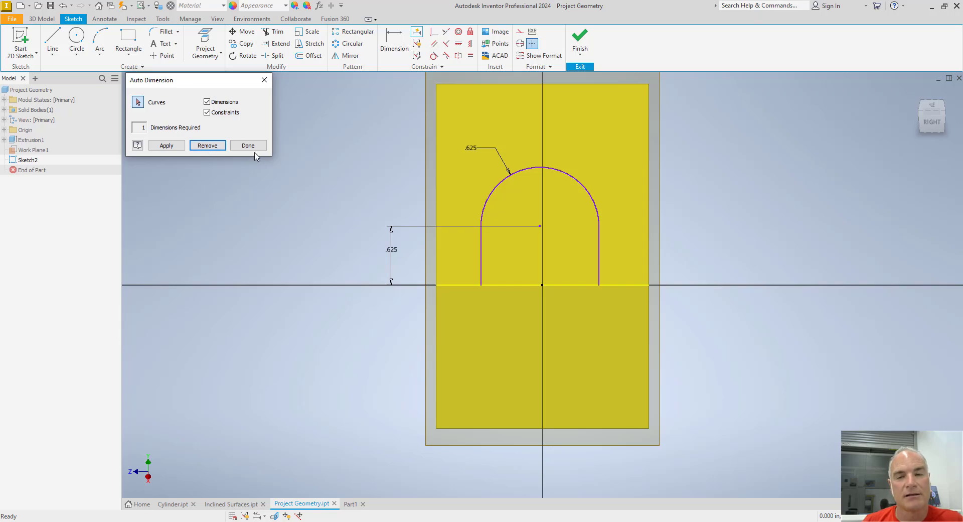
{"action": "left_click", "coordinate": [265, 79]}
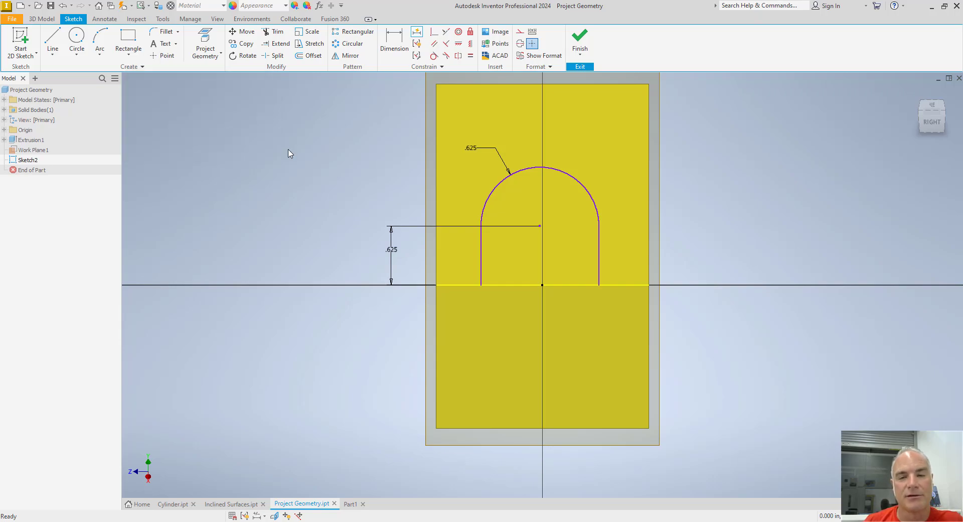
- Dimension the left line's offset from the origin as half the radius (d6/2 = .313)
{"action": "left_click", "coordinate": [395, 49]}
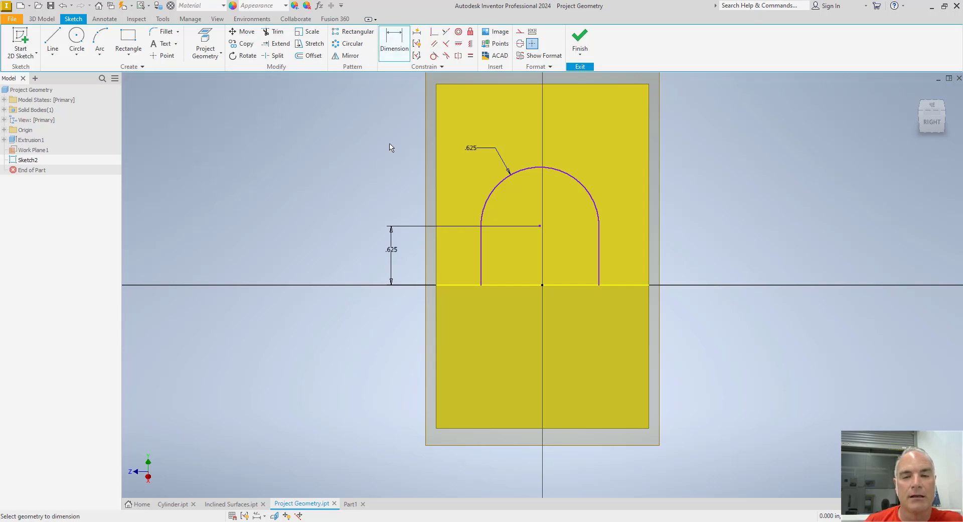
{"action": "left_click", "coordinate": [480, 253]}
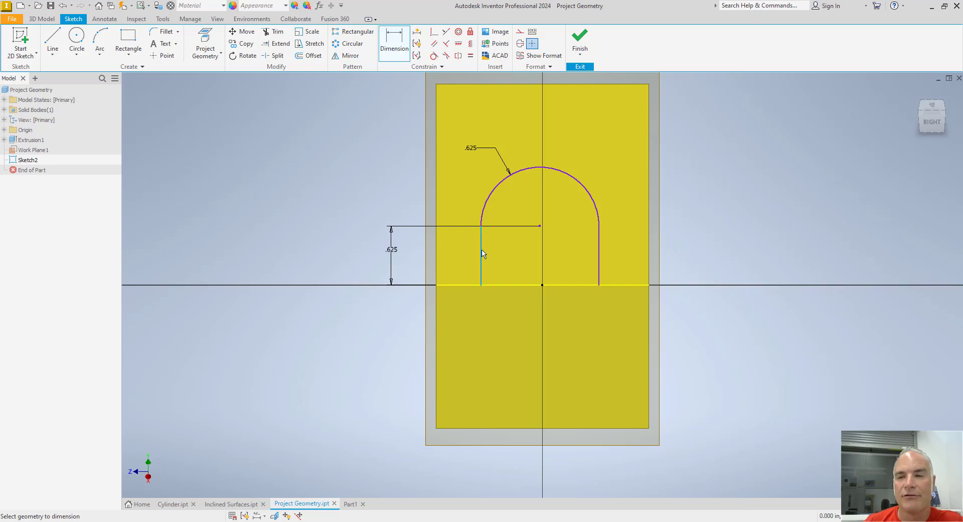
{"action": "left_click", "coordinate": [542, 285]}
{"action": "left_click", "coordinate": [519, 323]}
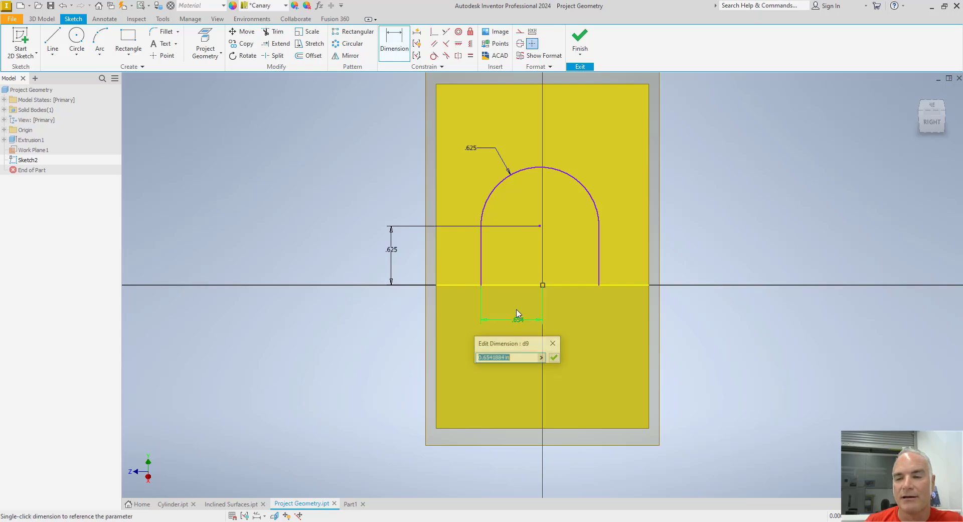
{"action": "left_click", "coordinate": [472, 149]}
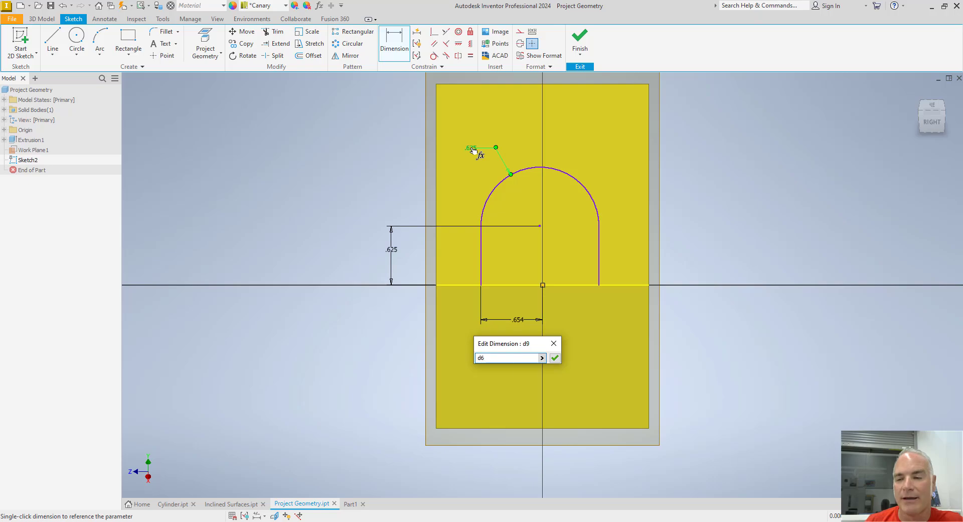
{"action": "type", "text": "/2"}
{"action": "key", "text": "Return"}
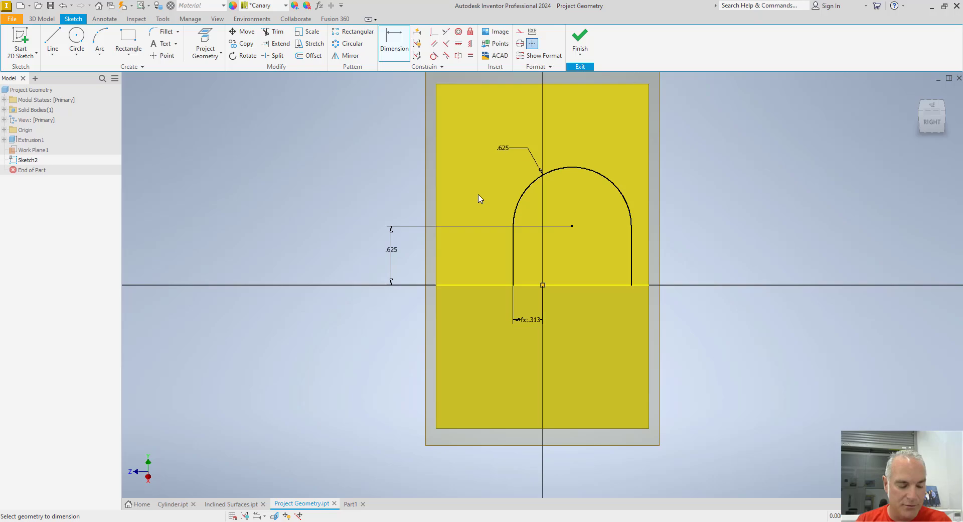
- Delete the fx:.313 horizontal offset dimension
{"action": "right_click", "coordinate": [533, 321]}
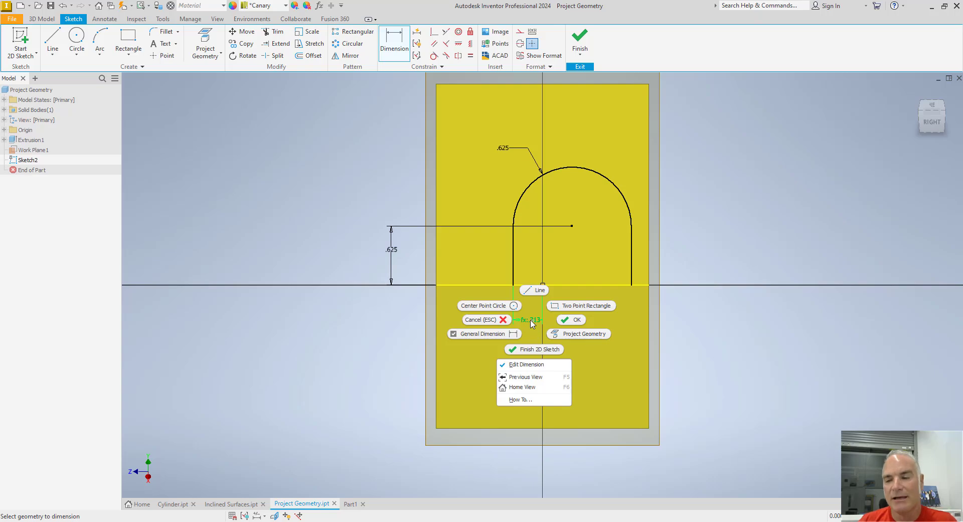
{"action": "right_click", "coordinate": [531, 324]}
{"action": "right_click", "coordinate": [530, 322]}
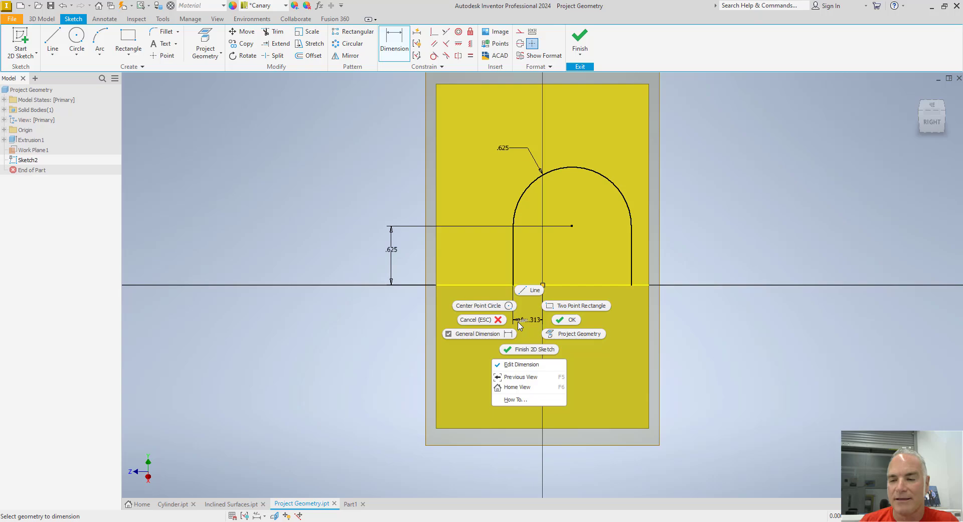
{"action": "key", "text": "Escape"}
{"action": "key", "text": "Escape"}
{"action": "right_click", "coordinate": [526, 318]}
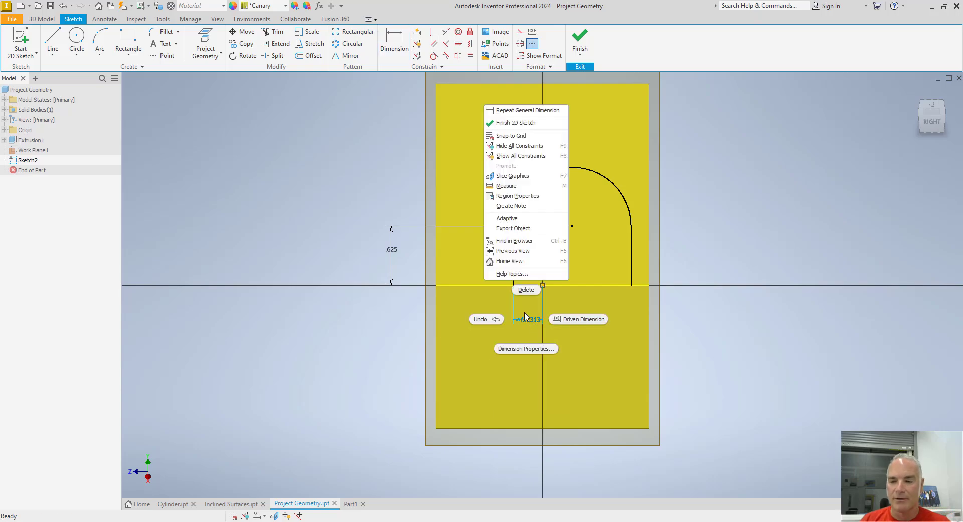
{"action": "left_click", "coordinate": [526, 291]}
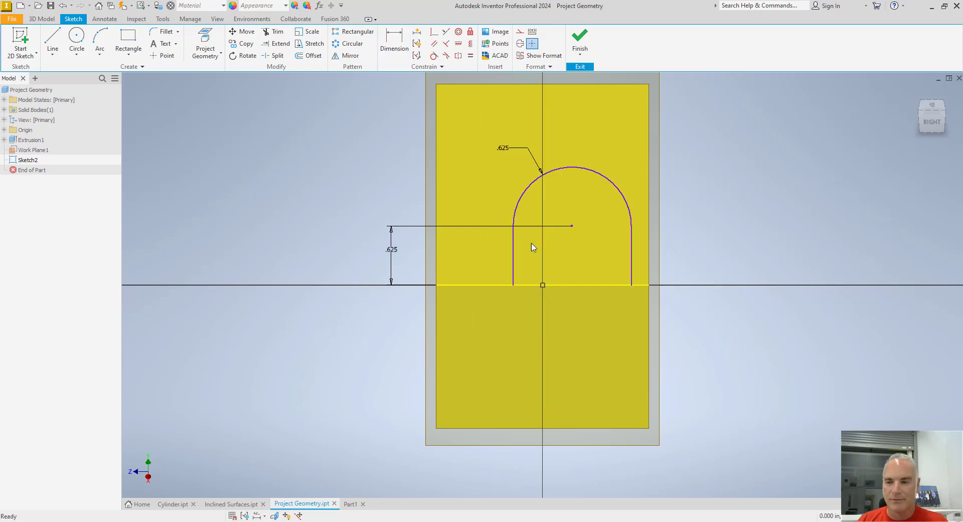
- Drag the left line to test the arch's freedom and dismiss the existing-constraint warning
{"action": "left_click_drag", "start_coordinate": [513, 247], "coordinate": [480, 249]}
{"action": "left_click", "coordinate": [471, 45]}
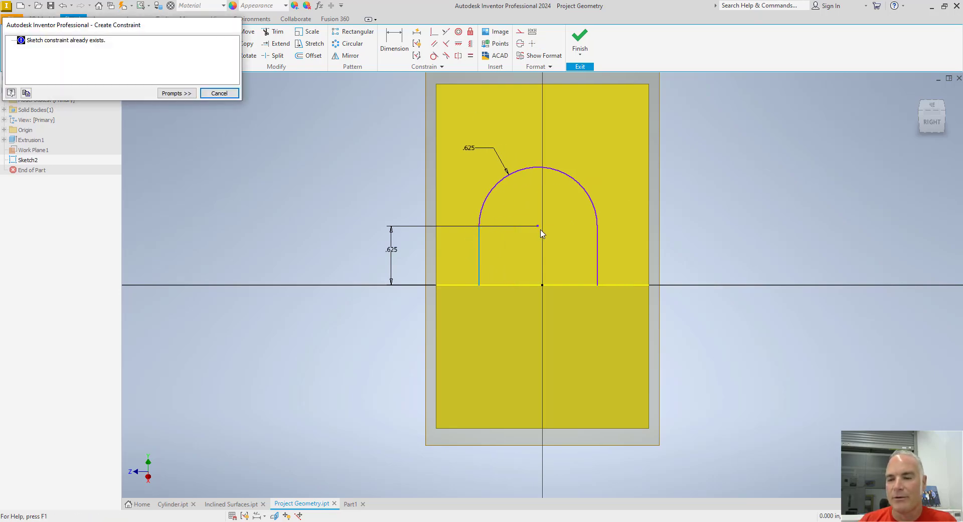
{"action": "key", "text": "Escape"}
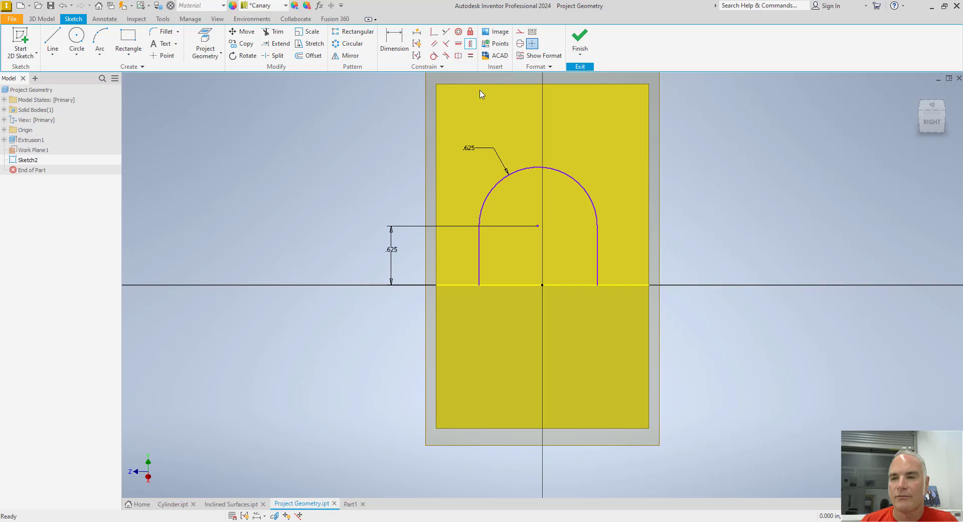
- Constrain the arc centre vertically to the origin, centring the arch
{"action": "left_click", "coordinate": [470, 44]}
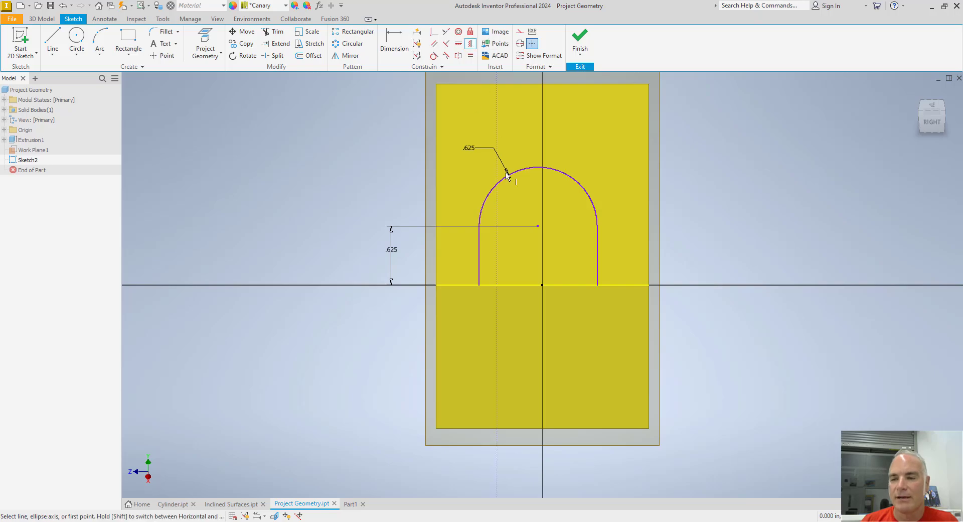
{"action": "left_click", "coordinate": [539, 226]}
{"action": "left_click", "coordinate": [542, 285]}
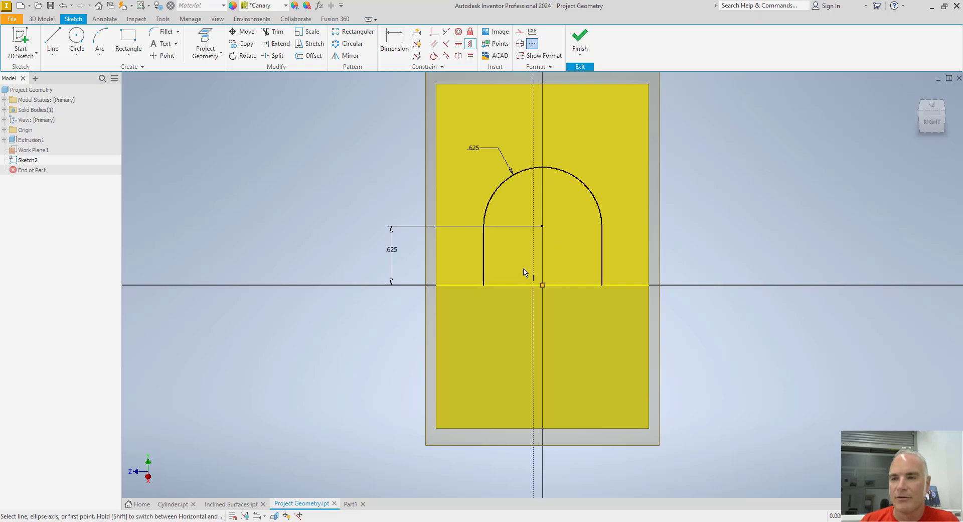